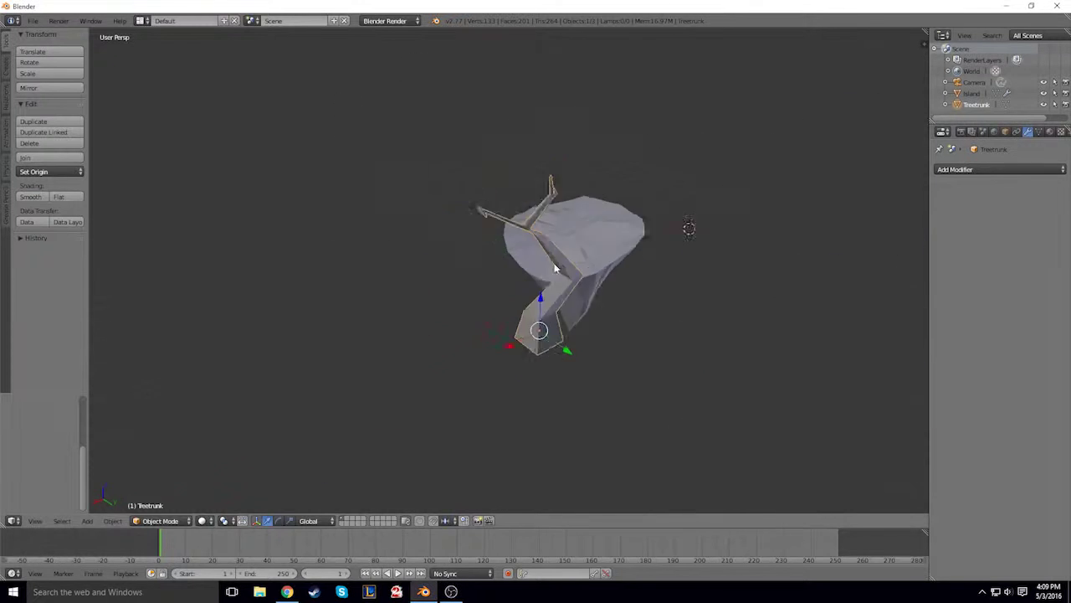
Add a first icosphere leaf clump with a Decimate modifier at a lowered ratio.
{"action": "key", "text": "shift+a"}
{"action": "left_click", "coordinate": [795, 263]}
{"action": "left_click", "coordinate": [955, 169]}
{"action": "left_click", "coordinate": [845, 251]}
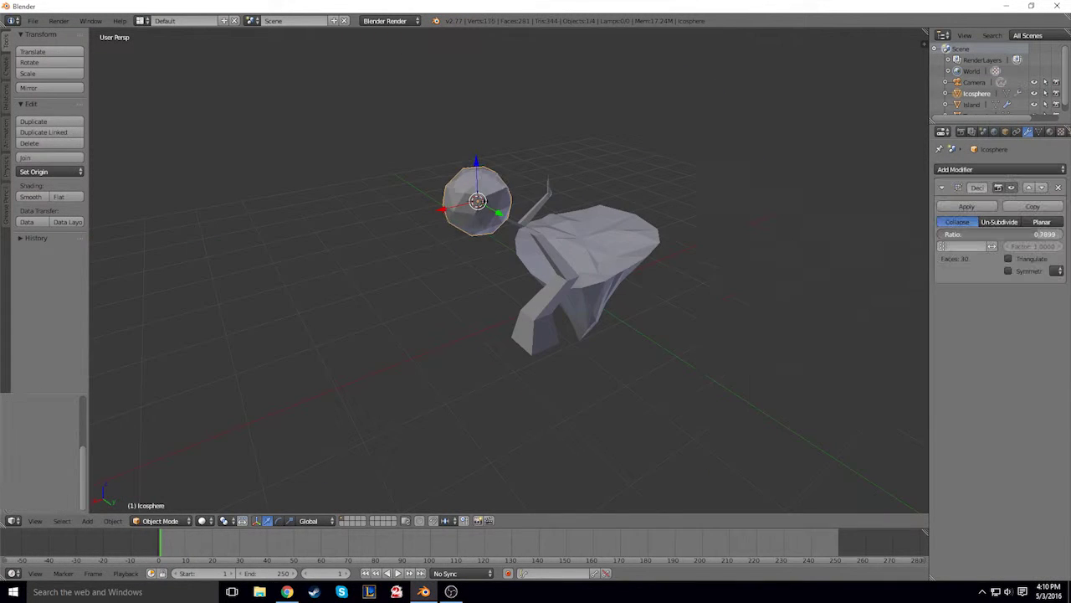
{"action": "left_click_drag", "start_coordinate": [1029, 235], "coordinate": [996, 234]}
{"action": "mouse_move", "coordinate": [586, 168]}
{"action": "middle_mouse_down"}
{"action": "mouse_move", "coordinate": [400, 167]}
{"action": "mouse_move", "coordinate": [509, 156]}
{"action": "mouse_move", "coordinate": [382, 60]}
{"action": "middle_mouse_up"}
Add a second icosphere decimated to ratio 0.3303 and move it onto the trunk top.
{"action": "key", "text": "shift+a"}
{"action": "left_click", "coordinate": [507, 285]}
{"action": "left_click", "coordinate": [955, 169]}
{"action": "left_click", "coordinate": [845, 245]}
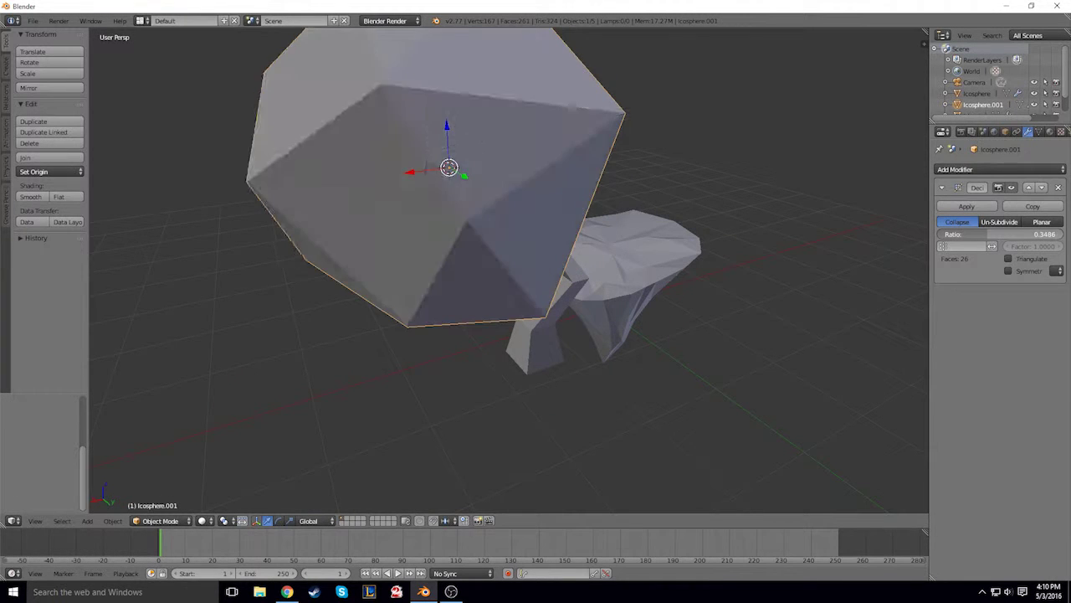
{"action": "left_click_drag", "start_coordinate": [1029, 234], "coordinate": [971, 235]}
{"action": "mouse_move", "coordinate": [675, 223]}
{"action": "middle_mouse_down"}
{"action": "mouse_move", "coordinate": [335, 143]}
{"action": "mouse_move", "coordinate": [449, 109]}
{"action": "mouse_move", "coordinate": [693, 156]}
{"action": "middle_mouse_up"}
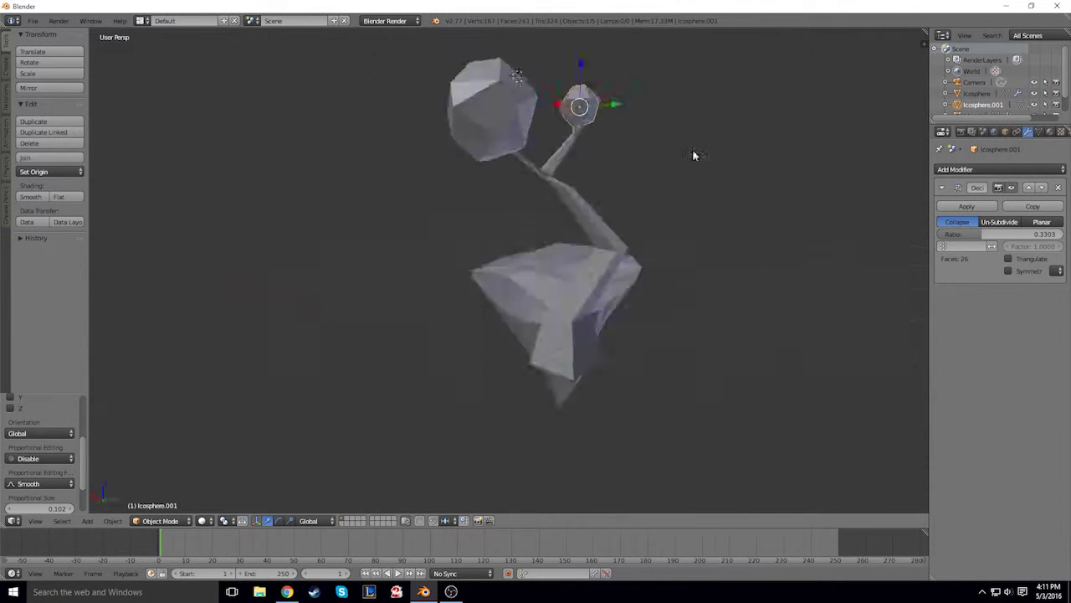
Add a third icosphere decimated to ratio 0.3394 and place it on the branch.
{"action": "key", "text": "shift+a"}
{"action": "left_click", "coordinate": [397, 211]}
{"action": "scroll", "coordinate": [396, 210], "scroll_direction": "down", "scroll_amount": 4}
{"action": "middle_click_drag", "start_coordinate": [483, 149], "coordinate": [585, 159]}
{"action": "left_click", "coordinate": [955, 169]}
{"action": "left_click", "coordinate": [845, 244]}
{"action": "left_click_drag", "start_coordinate": [1030, 235], "coordinate": [971, 234]}
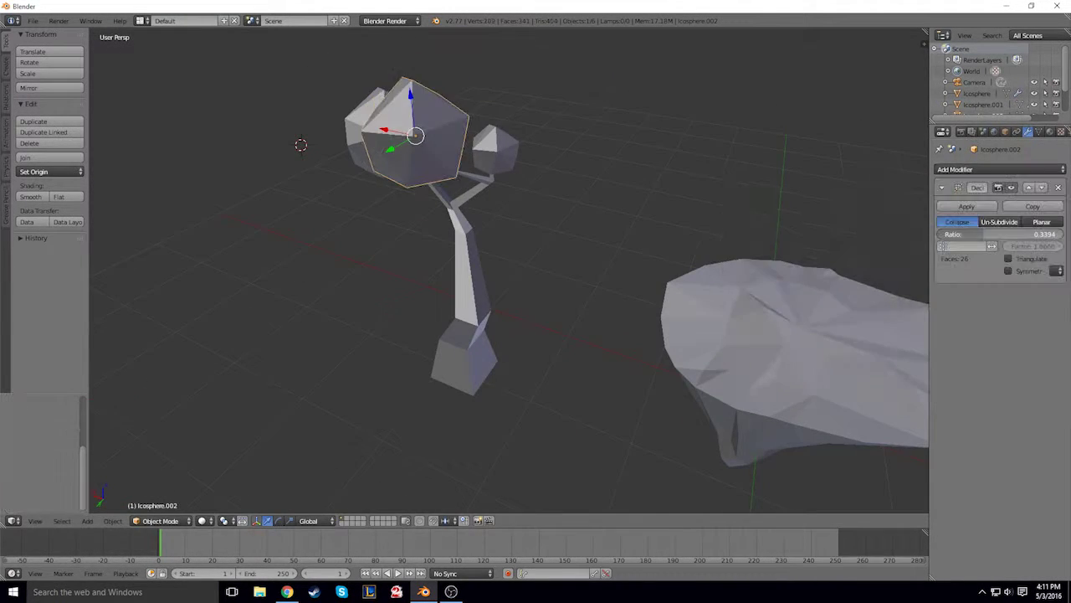
{"action": "middle_click_drag", "start_coordinate": [469, 167], "coordinate": [574, 123]}
Render a preview of the scene and switch the render engine to Cycles.
{"action": "key", "text": "shift+z"}
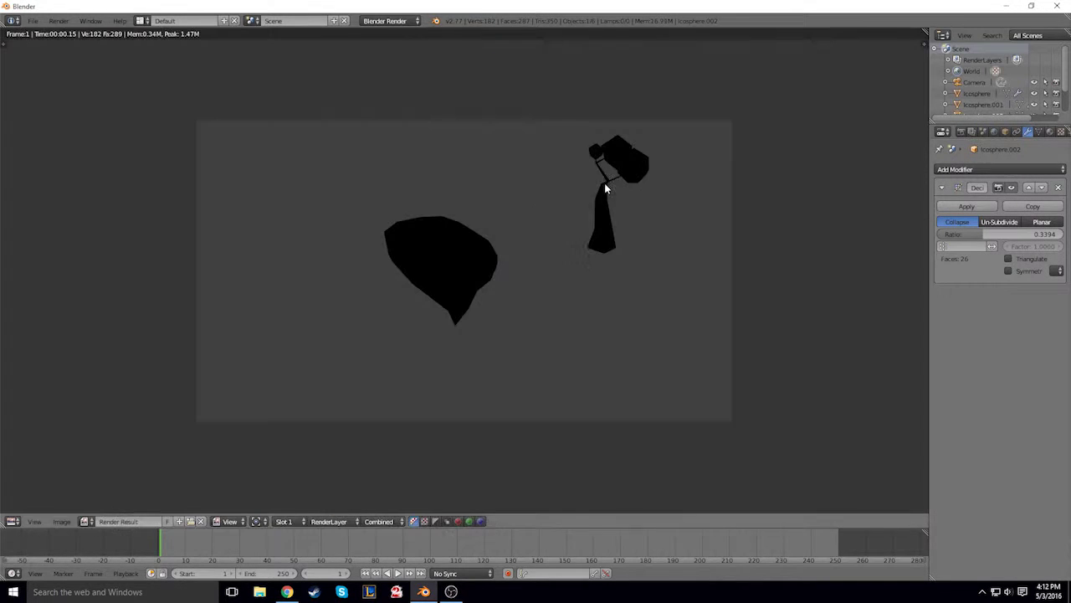
{"action": "left_click", "coordinate": [385, 20]}
{"action": "left_click", "coordinate": [385, 74]}
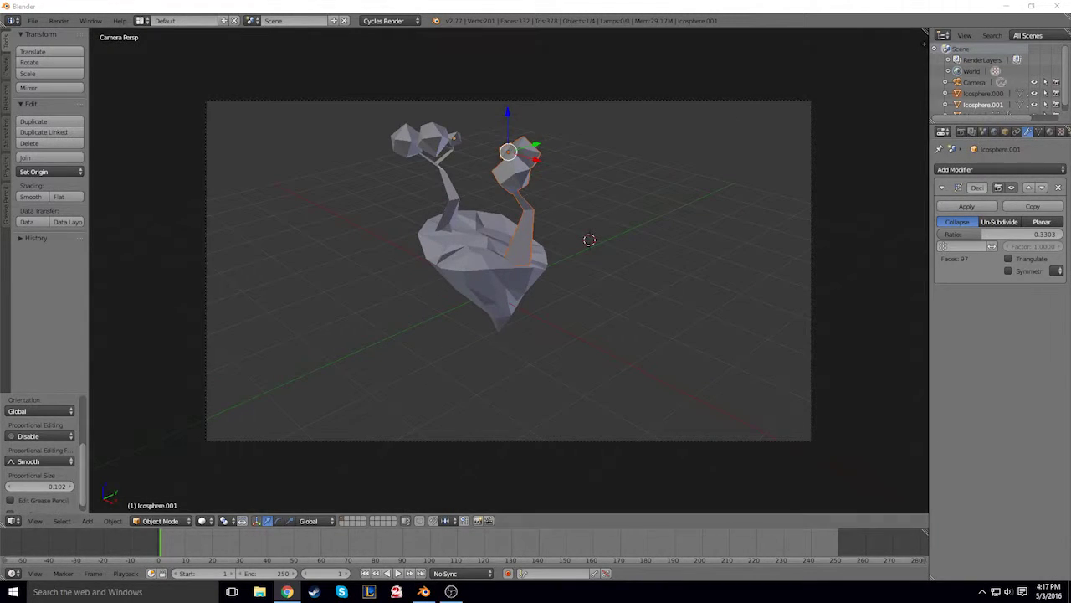
Orbit out of the camera view and show the object's transform properties.
{"action": "mouse_move", "coordinate": [502, 116]}
{"action": "middle_mouse_down"}
{"action": "mouse_move", "coordinate": [464, 178]}
{"action": "mouse_move", "coordinate": [920, 193]}
{"action": "middle_mouse_up"}
{"action": "left_click", "coordinate": [529, 159]}
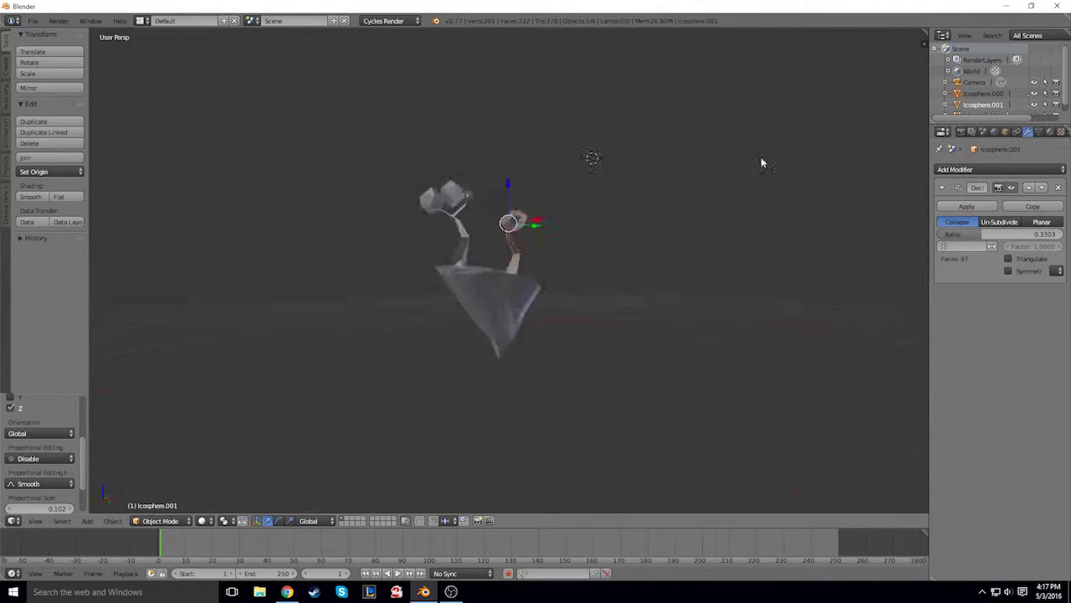
{"action": "mouse_move", "coordinate": [761, 163]}
{"action": "middle_mouse_down"}
{"action": "mouse_move", "coordinate": [747, 249]}
{"action": "mouse_move", "coordinate": [617, 237]}
{"action": "mouse_move", "coordinate": [609, 221]}
{"action": "middle_mouse_up"}
{"action": "key", "text": "n"}
{"action": "key", "text": "n"}
Add a cube, flatten it along Z, and shrink it into a small plate.
{"action": "key", "text": "shift+a"}
{"action": "left_click", "coordinate": [803, 289]}
{"action": "key", "text": "s"}
{"action": "key", "text": "z"}
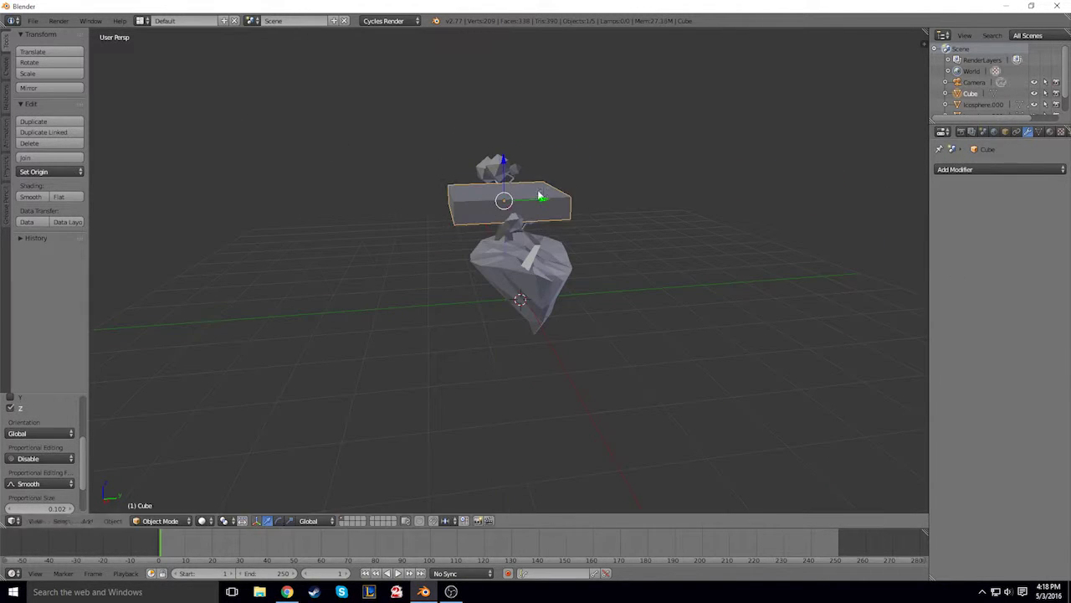
{"action": "left_click", "coordinate": [525, 182]}
{"action": "middle_click_drag", "start_coordinate": [524, 183], "coordinate": [744, 215]}
{"action": "key", "text": "s"}
{"action": "left_click", "coordinate": [585, 243]}
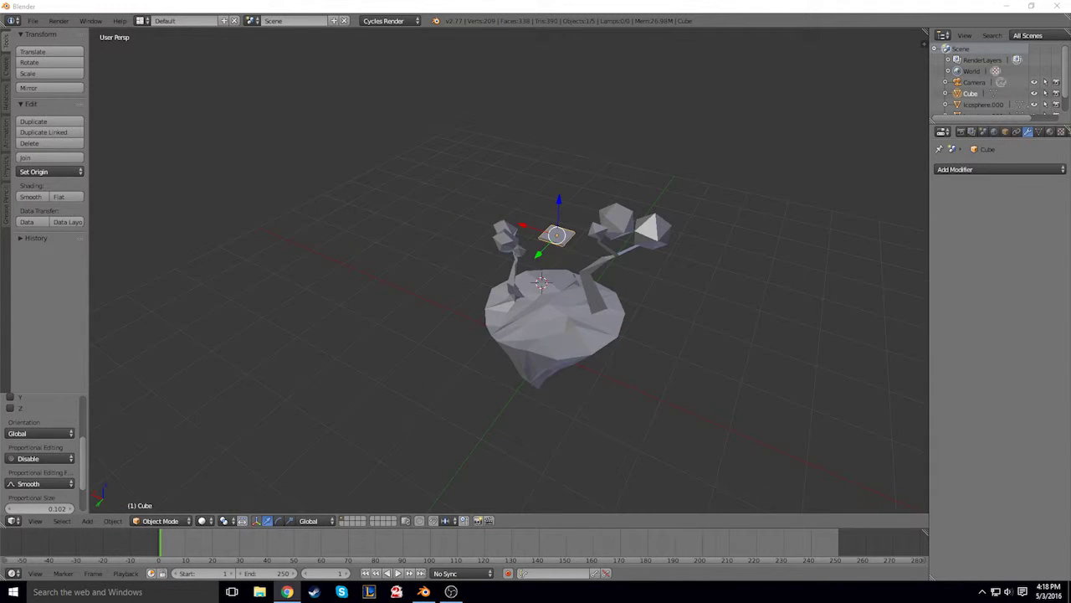
{"action": "middle_click_drag", "start_coordinate": [586, 251], "coordinate": [581, 293]}
Inspect the cube and island meshes in Edit Mode with wireframe shading toggled.
{"action": "key", "text": "Tab"}
{"action": "key", "text": "z"}
{"action": "scroll", "coordinate": [632, 317], "scroll_direction": "up", "scroll_amount": 5}
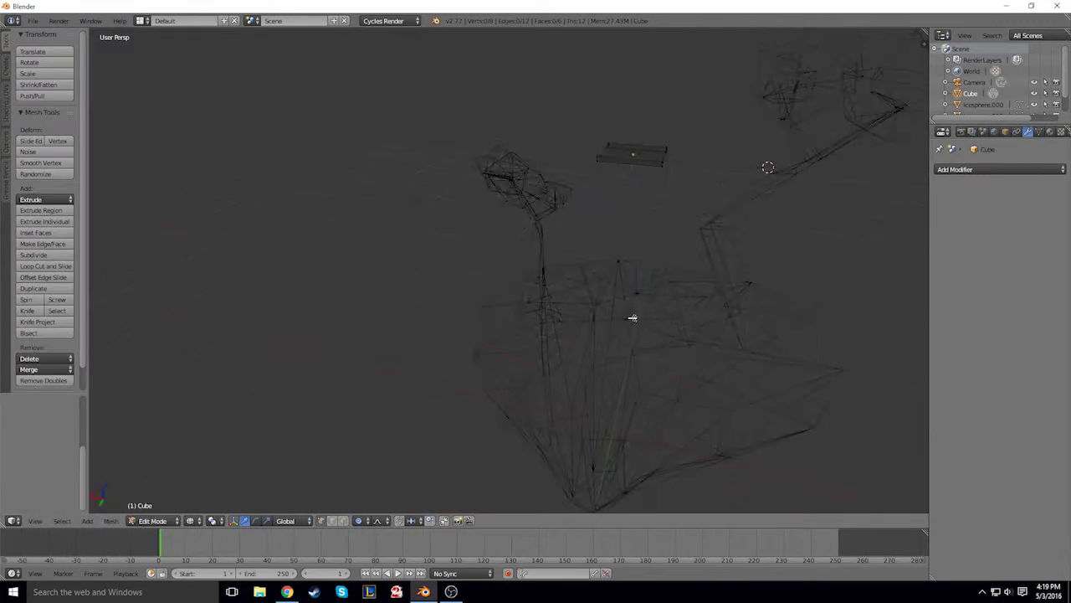
{"action": "key", "text": "Tab"}
{"action": "right_click", "coordinate": [642, 285]}
{"action": "key", "text": "Tab"}
{"action": "key", "text": "a"}
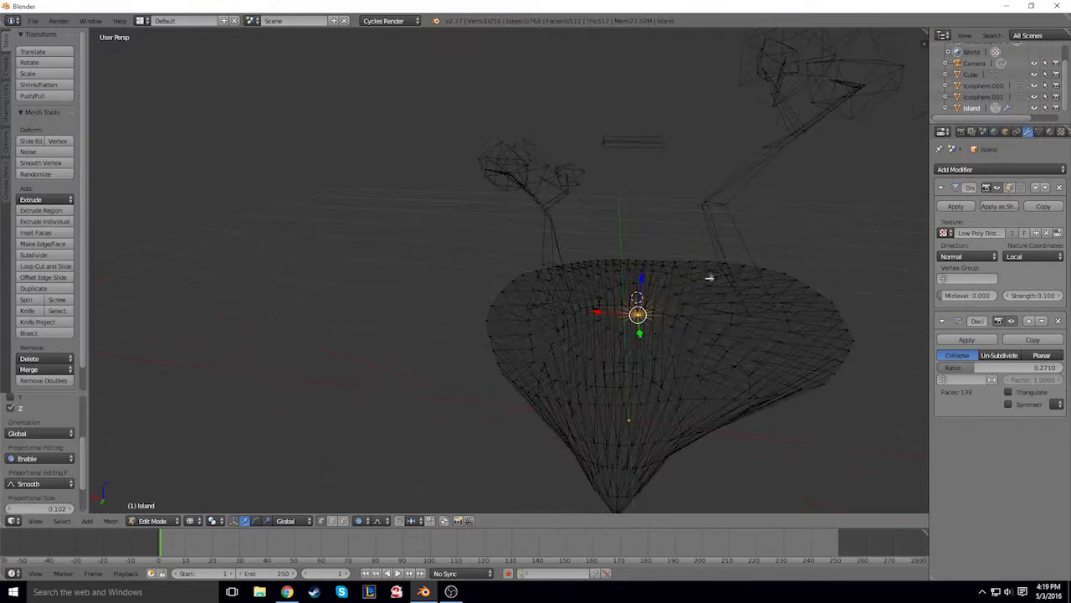
{"action": "key", "text": "Tab"}
{"action": "key", "text": "z"}
{"action": "key", "text": "Tab"}
{"action": "key", "text": "z"}
{"action": "key", "text": "Tab"}
{"action": "key", "text": "z"}
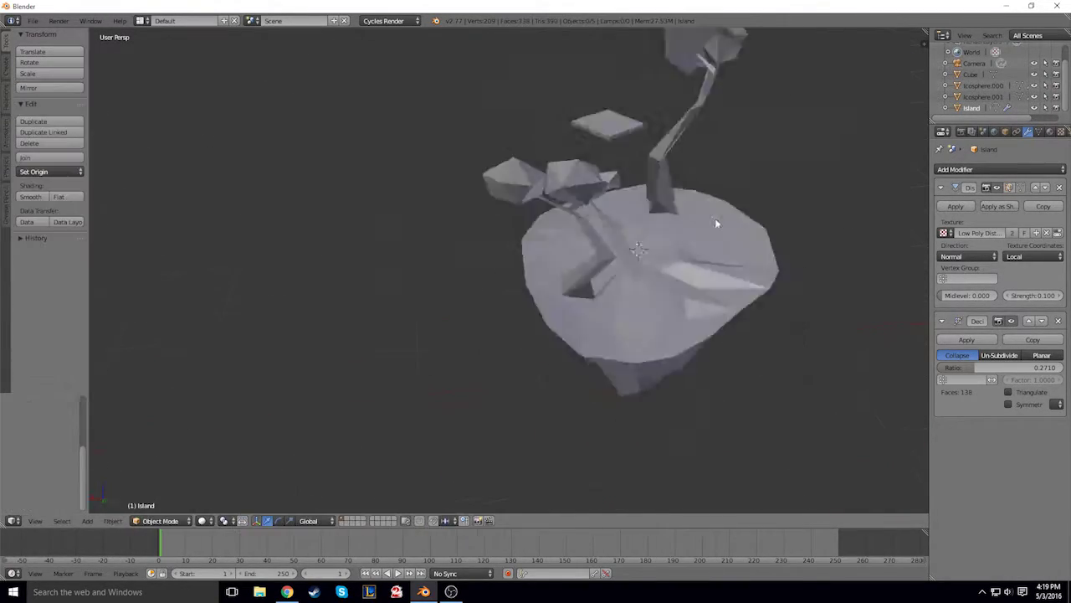
{"action": "key", "text": "Tab"}
{"action": "key", "text": "Tab"}
Select the cube on the island and scale it along the Z axis.
{"action": "scroll", "coordinate": [633, 285], "scroll_direction": "down", "scroll_amount": 5}
{"action": "scroll", "coordinate": [677, 277], "scroll_direction": "up", "scroll_amount": 5}
{"action": "right_click", "coordinate": [619, 276]}
{"action": "key", "text": "s"}
{"action": "key", "text": "z"}
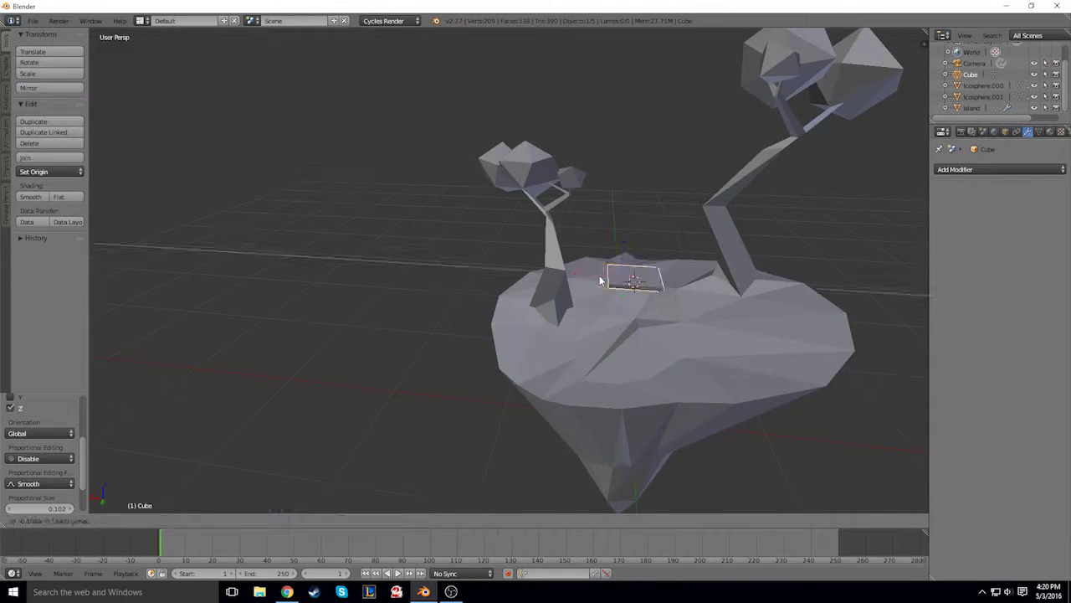
{"action": "left_click", "coordinate": [622, 259]}
Check the cube's position against the island from the top view and perspective.
{"action": "key", "text": "KP_7"}
{"action": "middle_click_drag", "start_coordinate": [676, 222], "coordinate": [284, 47]}
{"action": "key", "text": "KP_7"}
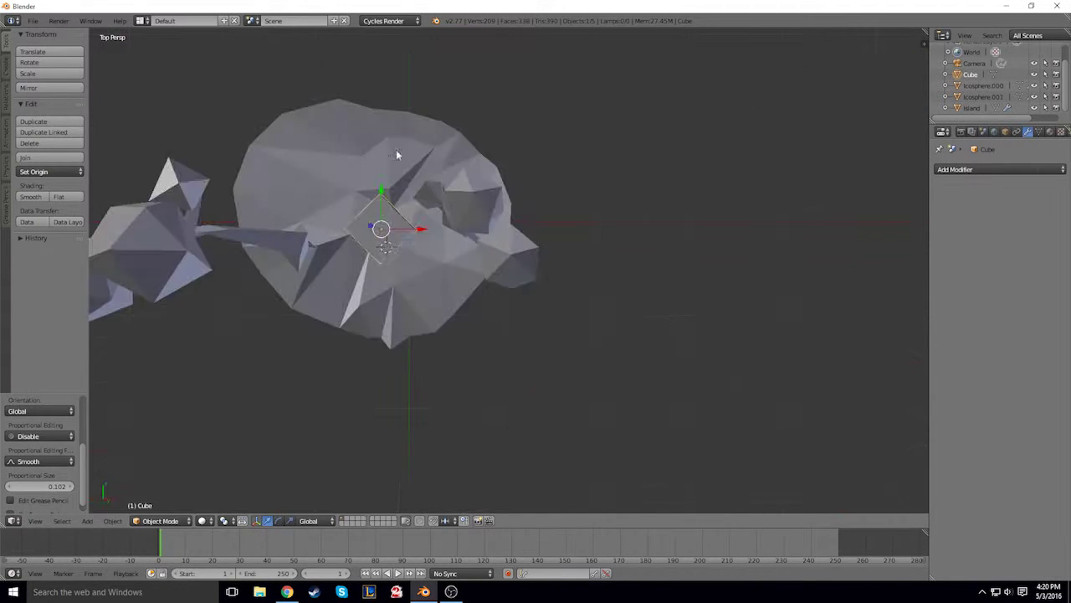
{"action": "middle_click_drag", "start_coordinate": [395, 149], "coordinate": [312, 82]}
{"action": "mouse_move", "coordinate": [763, 223]}
{"action": "middle_mouse_down"}
{"action": "mouse_move", "coordinate": [538, 248]}
{"action": "mouse_move", "coordinate": [434, 219]}
{"action": "mouse_move", "coordinate": [681, 376]}
{"action": "mouse_move", "coordinate": [650, 210]}
{"action": "middle_mouse_up"}
{"action": "right_click", "coordinate": [650, 210]}
{"action": "key", "text": "KP_7"}
{"action": "mouse_move", "coordinate": [502, 143]}
{"action": "middle_mouse_down"}
{"action": "mouse_move", "coordinate": [465, 106]}
{"action": "mouse_move", "coordinate": [538, 209]}
{"action": "middle_mouse_up"}
{"action": "key", "text": "KP_7"}
Select the small cube again and start a scale, cancelling it.
{"action": "right_click", "coordinate": [394, 224]}
{"action": "middle_click_drag", "start_coordinate": [411, 222], "coordinate": [498, 303]}
{"action": "key", "text": "s"}
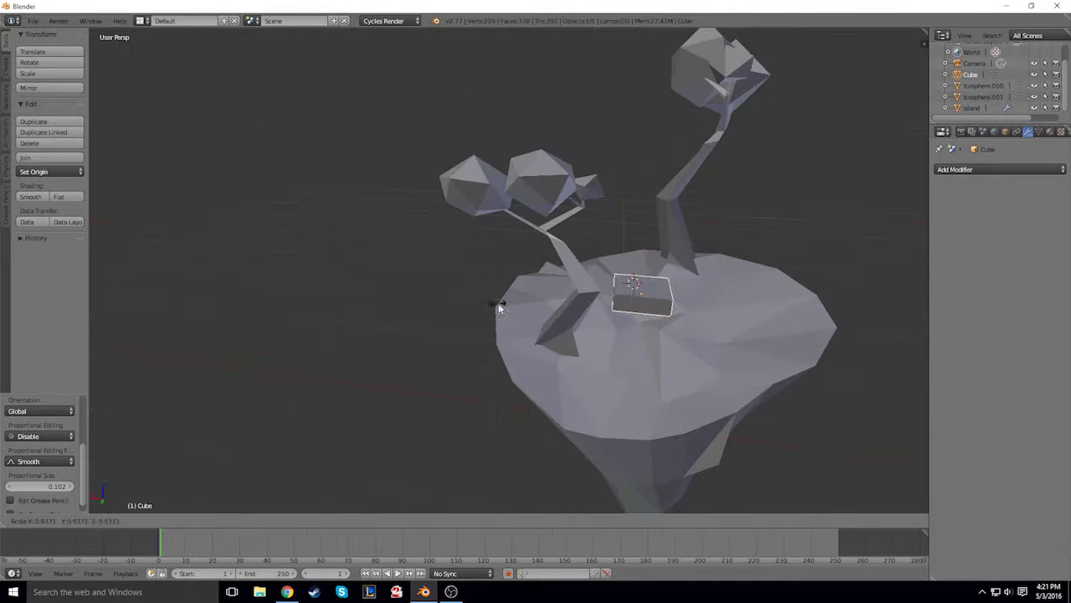
{"action": "right_click", "coordinate": [568, 226]}
{"action": "scroll", "coordinate": [568, 226], "scroll_direction": "down", "scroll_amount": 5}
{"action": "middle_click_drag", "start_coordinate": [568, 226], "coordinate": [656, 269]}
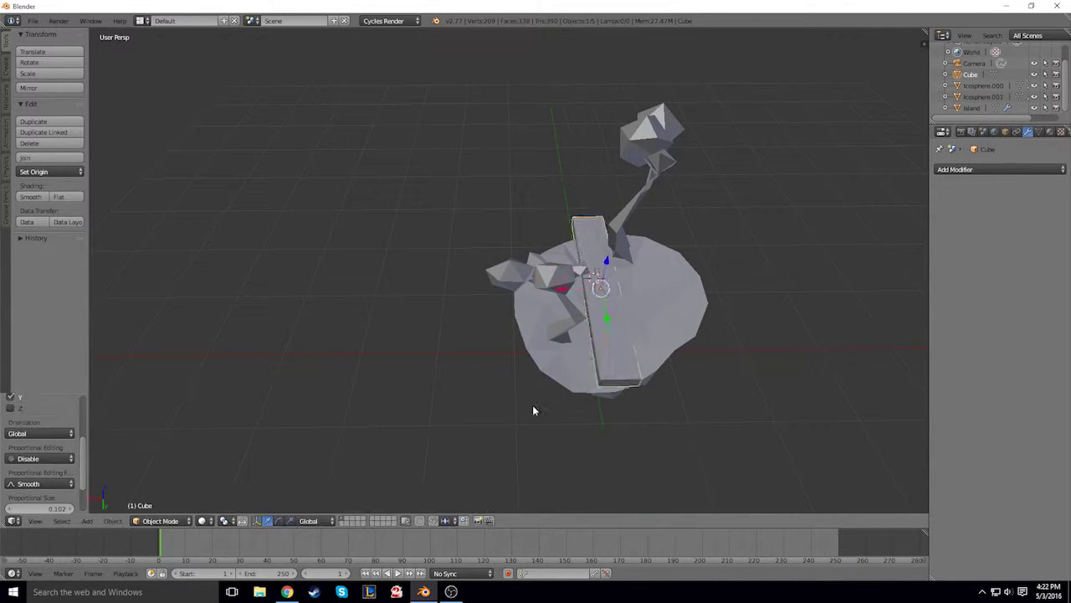
Inspect the island mesh in wireframe Edit Mode, then return to solid shading.
{"action": "middle_click_drag", "start_coordinate": [533, 410], "coordinate": [494, 385]}
{"action": "mouse_move", "coordinate": [761, 210]}
{"action": "middle_mouse_down"}
{"action": "mouse_move", "coordinate": [660, 246]}
{"action": "mouse_move", "coordinate": [845, 224]}
{"action": "middle_mouse_up"}
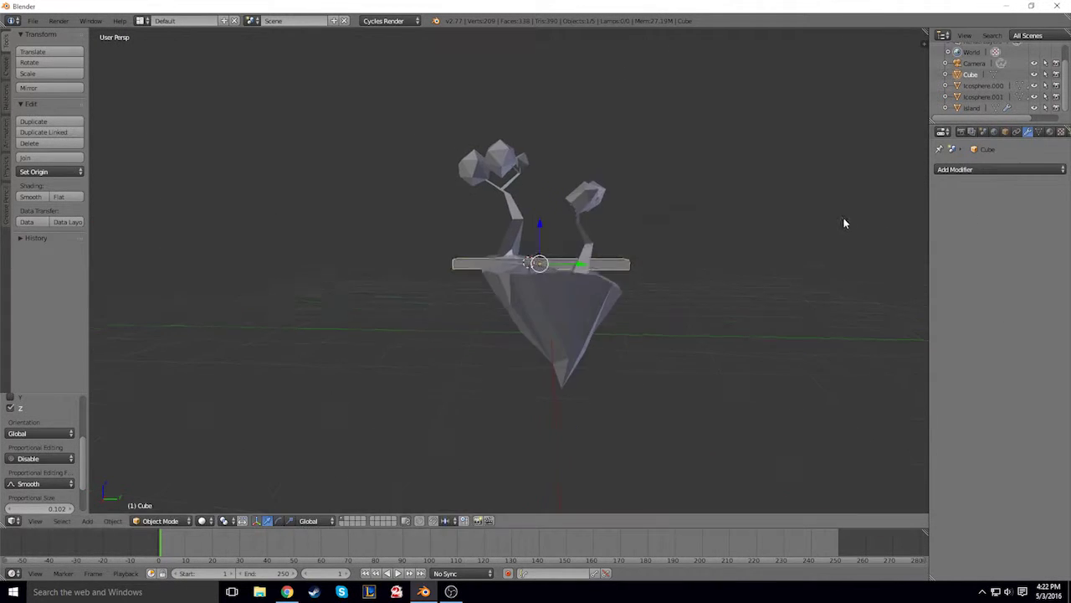
{"action": "scroll", "coordinate": [595, 249], "scroll_direction": "up", "scroll_amount": 5}
{"action": "right_click", "coordinate": [629, 373]}
{"action": "key", "text": "Tab"}
{"action": "key", "text": "z"}
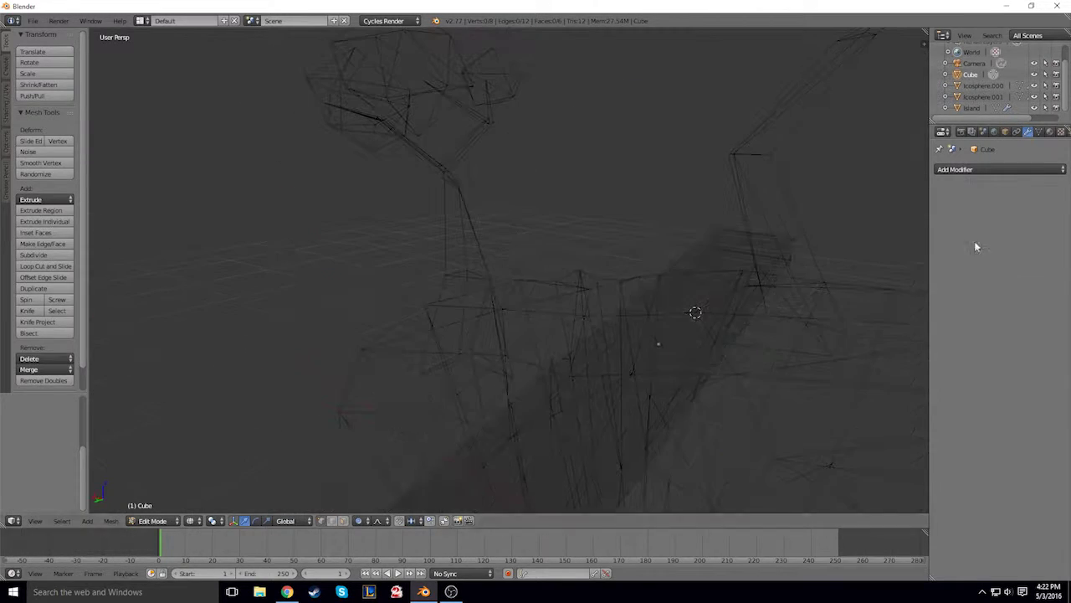
{"action": "scroll", "coordinate": [764, 349], "scroll_direction": "down", "scroll_amount": 2}
{"action": "key", "text": "Tab"}
{"action": "key", "text": "Tab"}
{"action": "key", "text": "Tab"}
{"action": "key", "text": "z"}
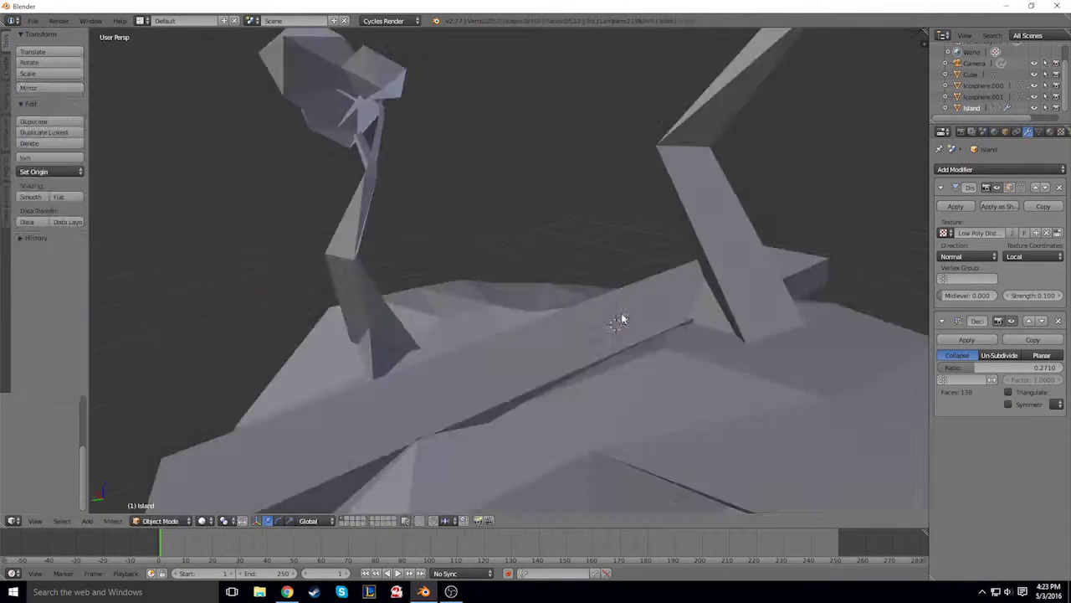
Select the plank and rotate it around the Y axis across the island.
{"action": "scroll", "coordinate": [622, 318], "scroll_direction": "down", "scroll_amount": 4}
{"action": "middle_click_drag", "start_coordinate": [586, 293], "coordinate": [536, 251]}
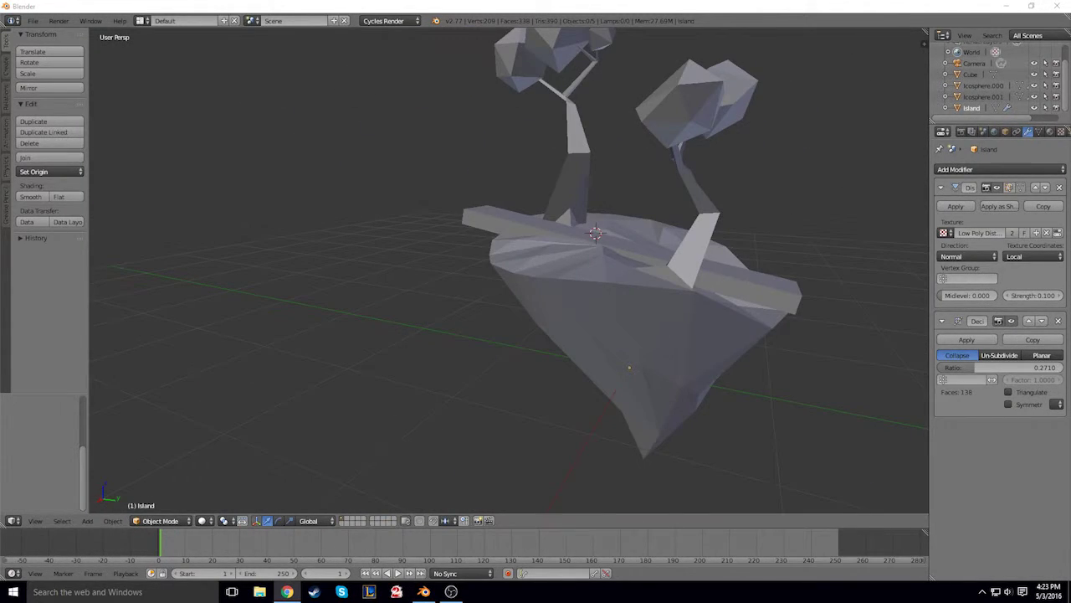
{"action": "middle_click_drag", "start_coordinate": [636, 267], "coordinate": [722, 234]}
{"action": "left_click", "coordinate": [722, 234]}
{"action": "right_click", "coordinate": [703, 253]}
{"action": "key", "text": "r"}
{"action": "key", "text": "y"}
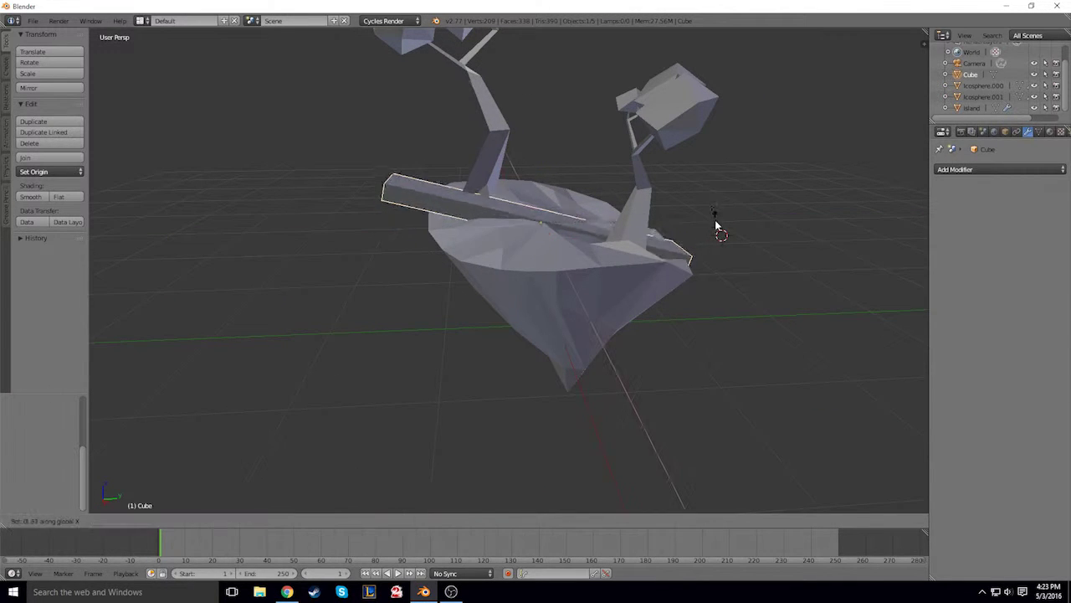
Select the upper tree and box-select some of its vertices in wireframe Edit Mode.
{"action": "middle_click_drag", "start_coordinate": [799, 220], "coordinate": [622, 251]}
{"action": "right_click", "coordinate": [523, 149]}
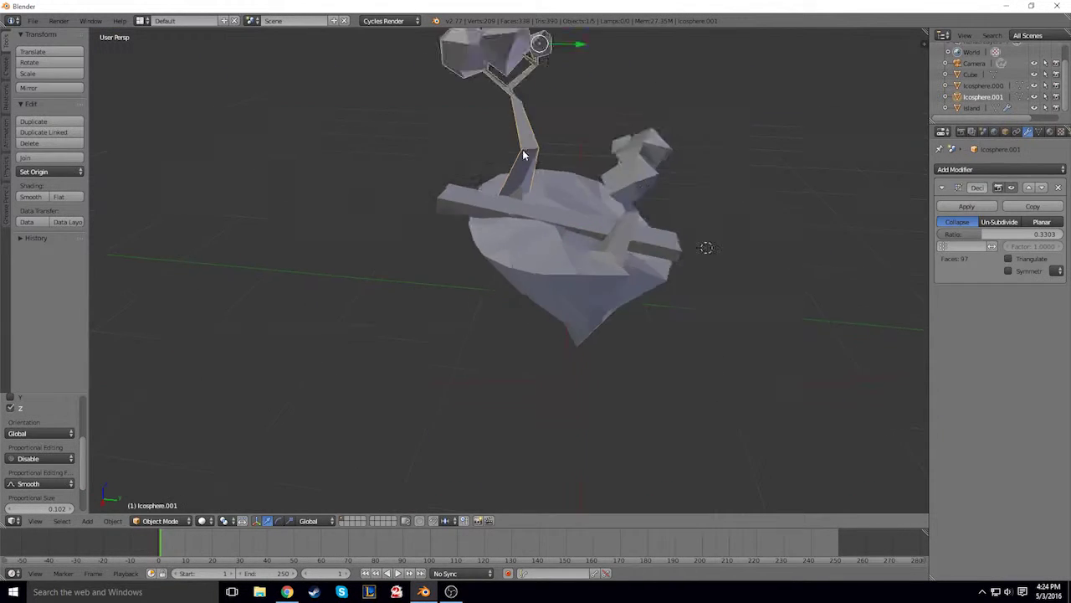
{"action": "mouse_move", "coordinate": [522, 149]}
{"action": "middle_mouse_down"}
{"action": "mouse_move", "coordinate": [742, 113]}
{"action": "mouse_move", "coordinate": [503, 197]}
{"action": "middle_mouse_up"}
{"action": "key", "text": "Tab"}
{"action": "key", "text": "z"}
{"action": "middle_click_drag", "start_coordinate": [395, 192], "coordinate": [394, 232]}
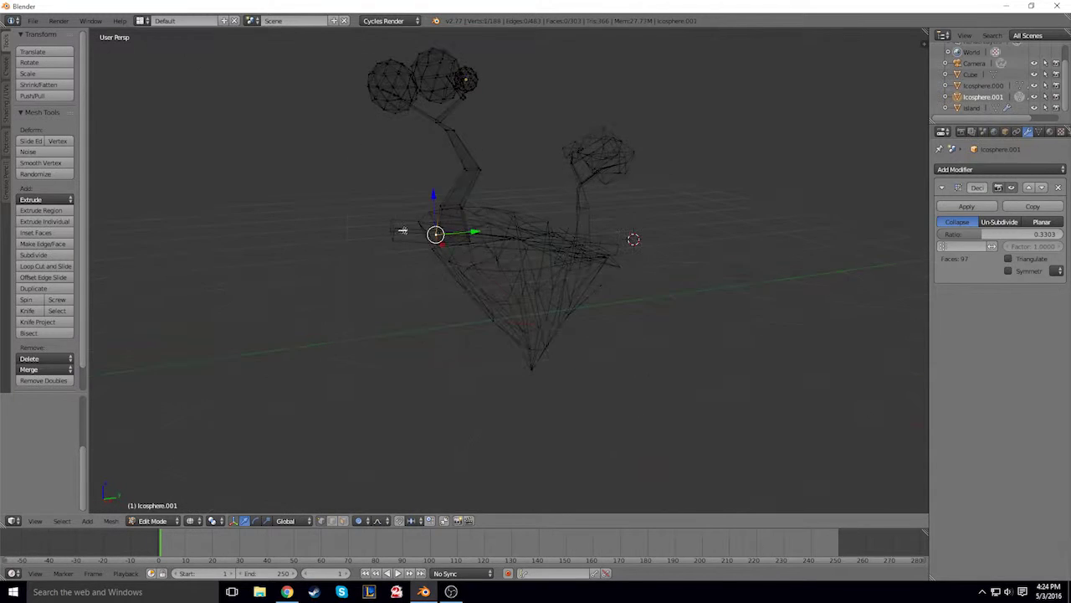
{"action": "scroll", "coordinate": [332, 229], "scroll_direction": "up", "scroll_amount": 3}
Move the plank's end face in Edit Mode with proportional editing.
{"action": "right_click", "coordinate": [331, 229]}
{"action": "key", "text": "Tab"}
{"action": "scroll", "coordinate": [519, 222], "scroll_direction": "up", "scroll_amount": 3}
{"action": "right_click", "coordinate": [519, 223]}
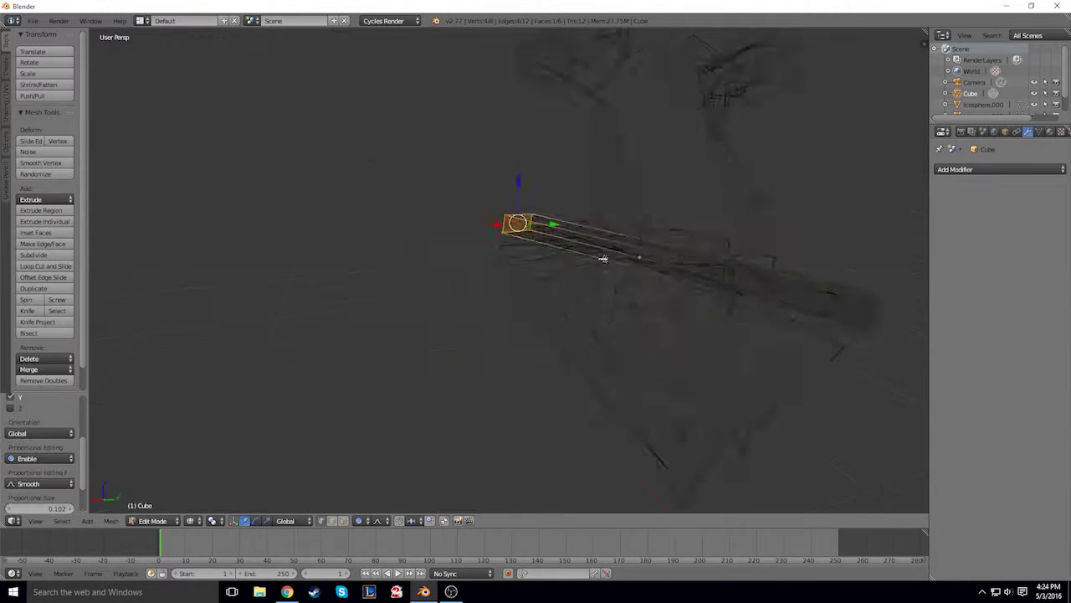
{"action": "key", "text": "g"}
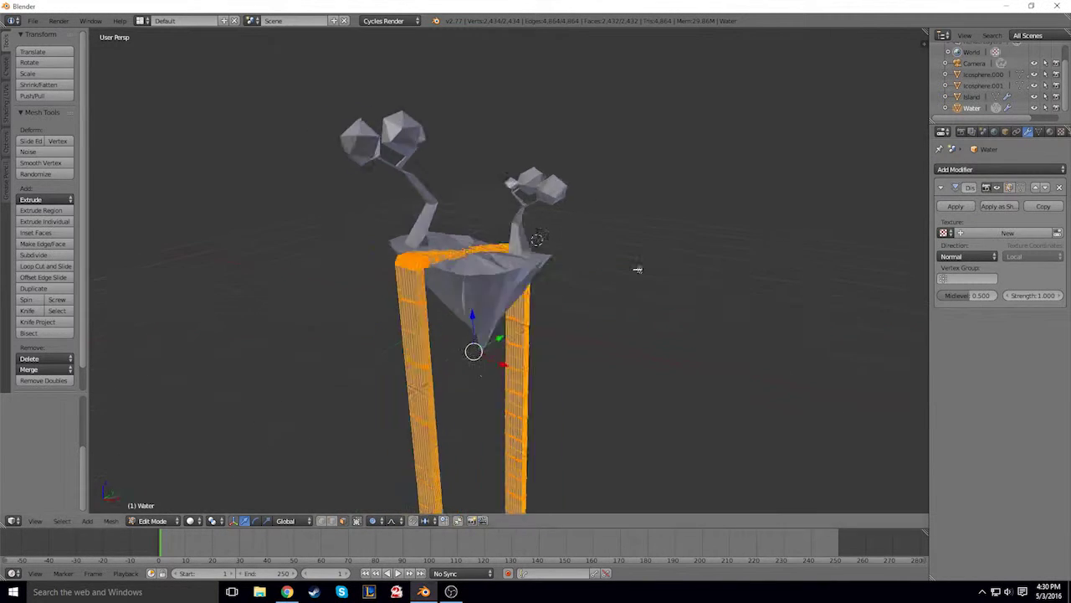
Leave Edit Mode on the Water mesh to see the displaced waterfall surface.
{"action": "key", "text": "Tab"}
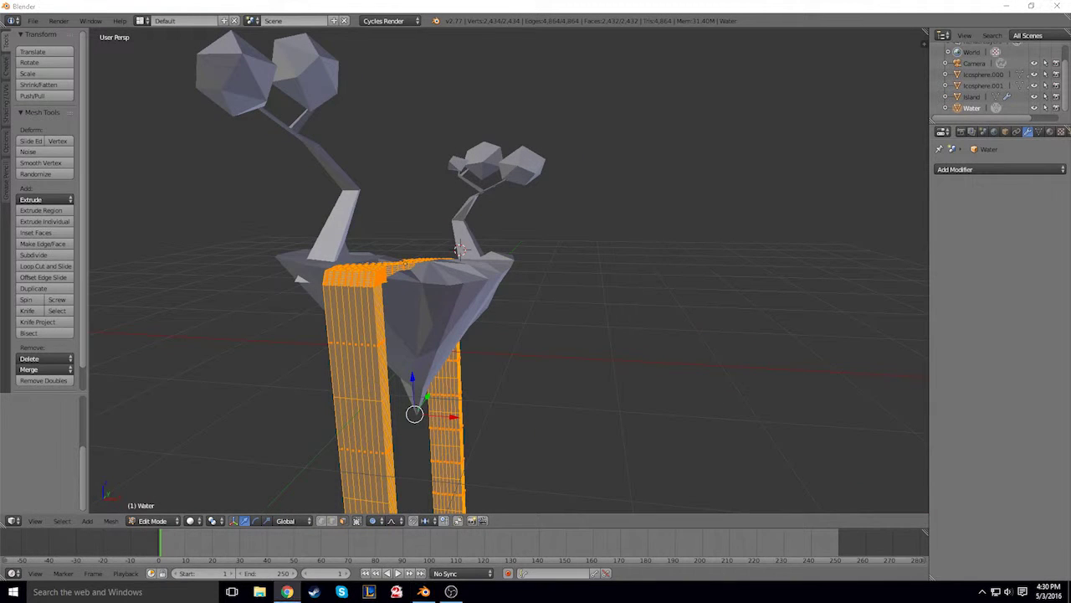
{"action": "key", "text": "Tab"}
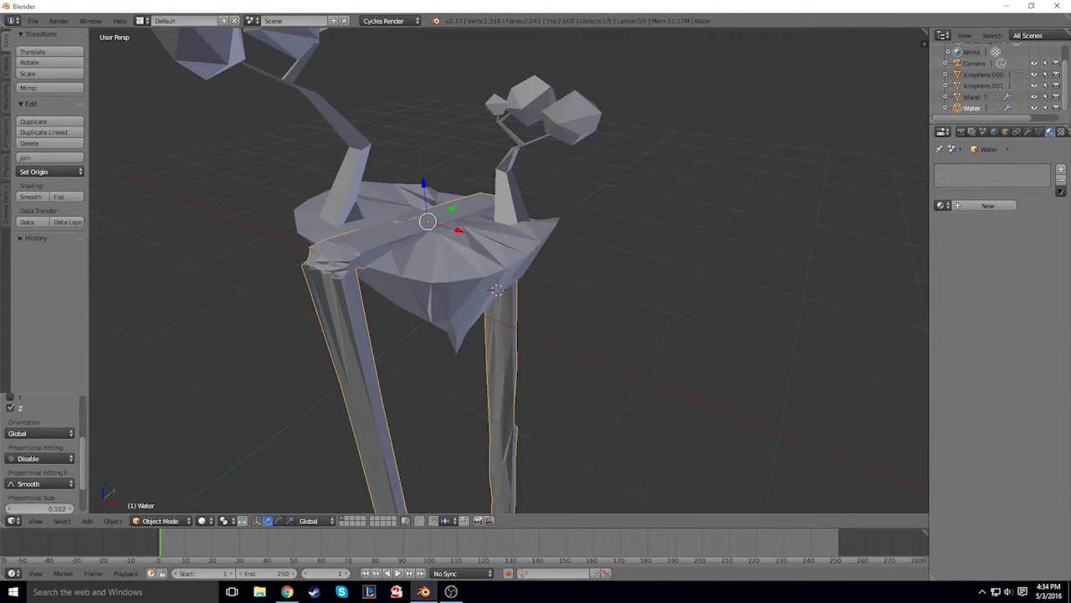
Add a new Island material and set its colour to dark brown.
{"action": "left_click", "coordinate": [973, 207]}
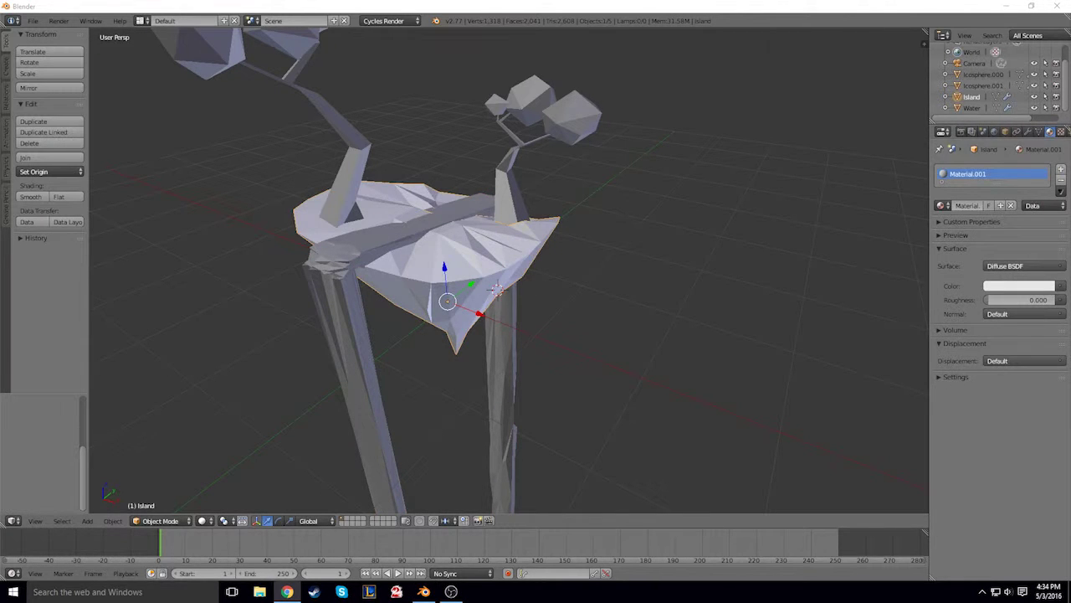
{"action": "left_click", "coordinate": [998, 286]}
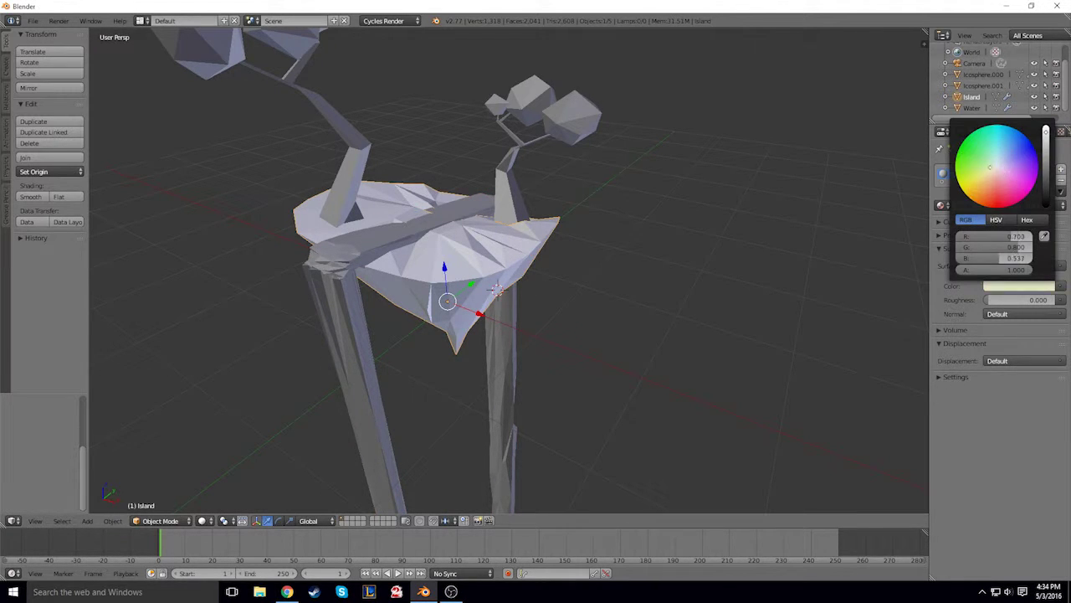
{"action": "left_click_drag", "start_coordinate": [1051, 173], "coordinate": [1050, 184]}
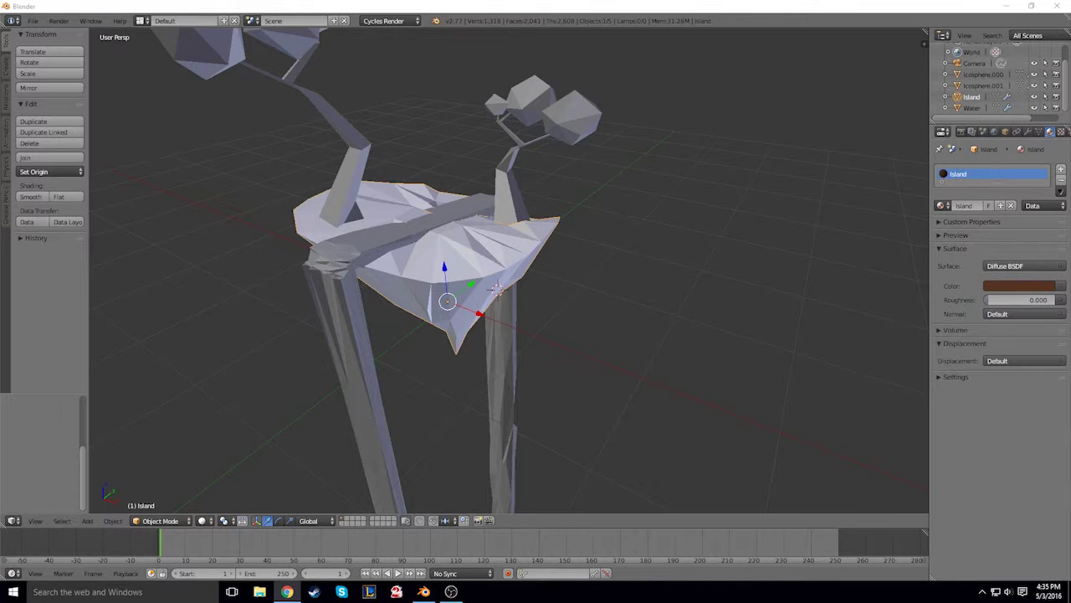
{"action": "left_click", "coordinate": [1018, 285]}
Add a second, green Grass material slot and assign it to the island's top faces.
{"action": "left_click", "coordinate": [971, 462]}
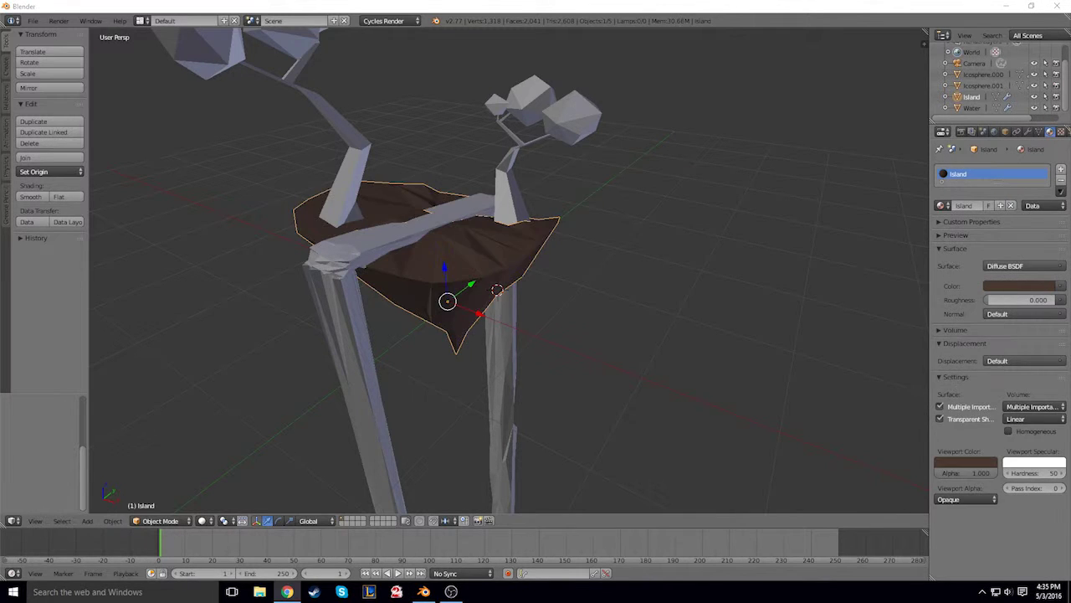
{"action": "left_click", "coordinate": [1061, 169]}
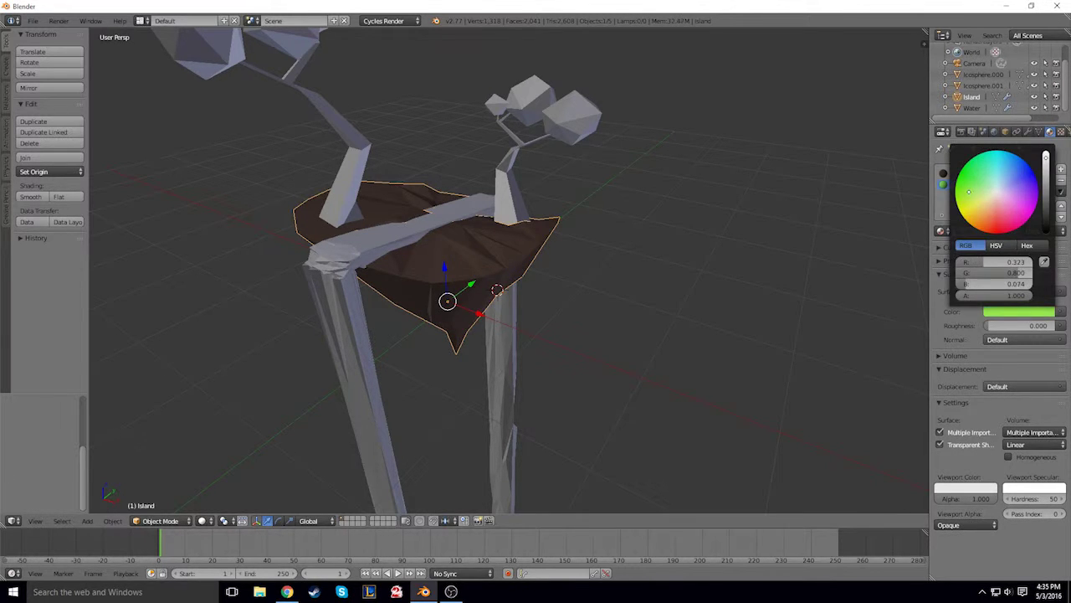
{"action": "key", "text": "Tab"}
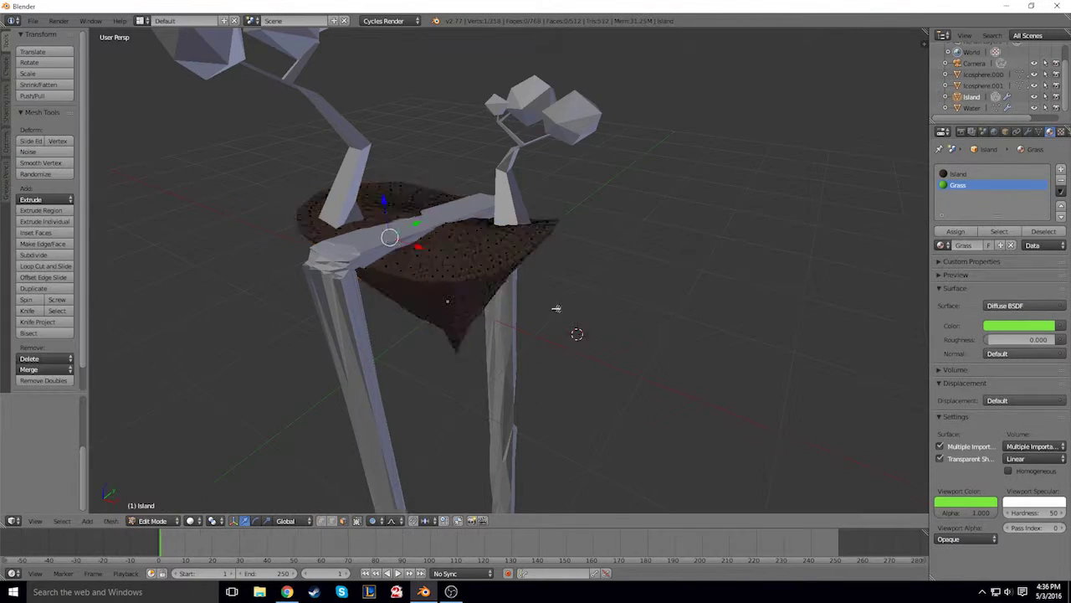
{"action": "mouse_move", "coordinate": [557, 306]}
{"action": "middle_mouse_down"}
{"action": "mouse_move", "coordinate": [583, 275]}
{"action": "mouse_move", "coordinate": [416, 217]}
{"action": "mouse_move", "coordinate": [683, 290]}
{"action": "mouse_move", "coordinate": [564, 330]}
{"action": "mouse_move", "coordinate": [628, 175]}
{"action": "mouse_move", "coordinate": [763, 210]}
{"action": "mouse_move", "coordinate": [394, 112]}
{"action": "mouse_move", "coordinate": [629, 223]}
{"action": "middle_mouse_up"}
{"action": "key", "text": "Tab"}
Recheck the grass faces in Edit Mode, then select the water object.
{"action": "scroll", "coordinate": [628, 223], "scroll_direction": "up", "scroll_amount": 3}
{"action": "key", "text": "Tab"}
{"action": "mouse_move", "coordinate": [671, 484]}
{"action": "middle_mouse_down"}
{"action": "mouse_move", "coordinate": [636, 419]}
{"action": "mouse_move", "coordinate": [661, 323]}
{"action": "mouse_move", "coordinate": [729, 443]}
{"action": "mouse_move", "coordinate": [613, 336]}
{"action": "mouse_move", "coordinate": [578, 377]}
{"action": "mouse_move", "coordinate": [526, 328]}
{"action": "mouse_move", "coordinate": [674, 478]}
{"action": "middle_mouse_up"}
{"action": "key", "text": "Tab"}
{"action": "key", "text": "Tab"}
{"action": "key", "text": "Tab"}
{"action": "middle_click_drag", "start_coordinate": [632, 354], "coordinate": [586, 326]}
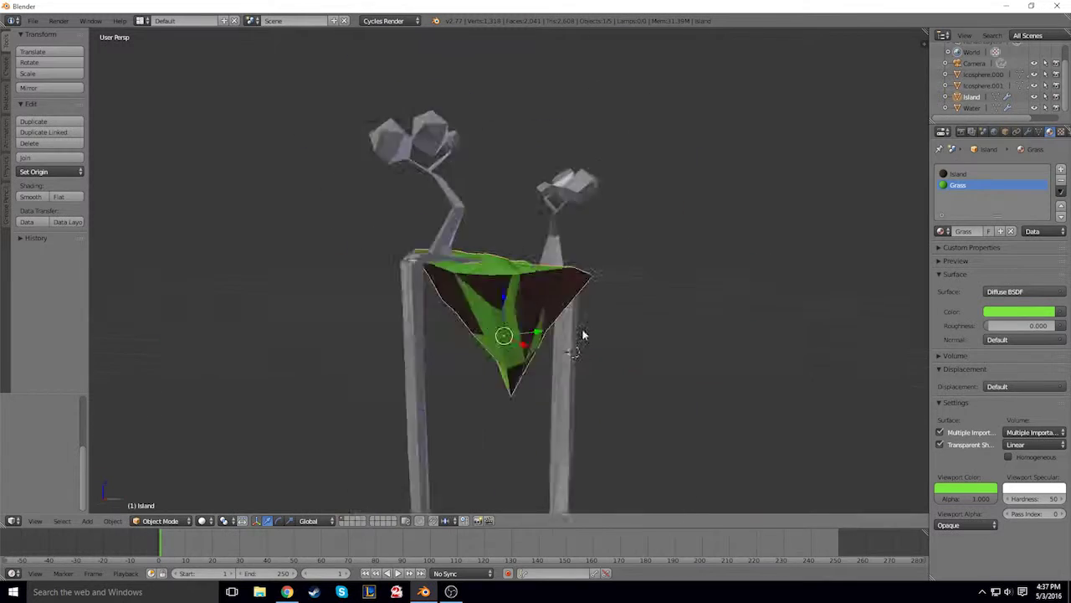
{"action": "right_click", "coordinate": [494, 335]}
{"action": "mouse_move", "coordinate": [495, 335]}
{"action": "middle_mouse_down"}
{"action": "mouse_move", "coordinate": [531, 450]}
{"action": "mouse_move", "coordinate": [469, 377]}
{"action": "mouse_move", "coordinate": [502, 335]}
{"action": "middle_mouse_up"}
In the Compositing layout, delete the old Water material and create a new node material.
{"action": "left_click", "coordinate": [140, 20]}
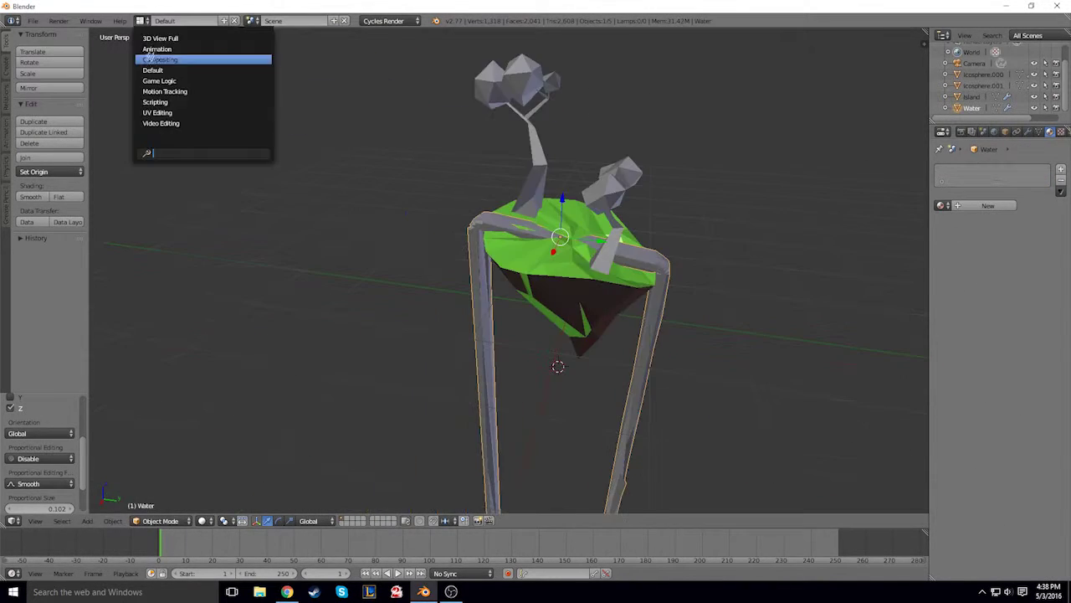
{"action": "left_click", "coordinate": [192, 58]}
{"action": "left_click", "coordinate": [1007, 34]}
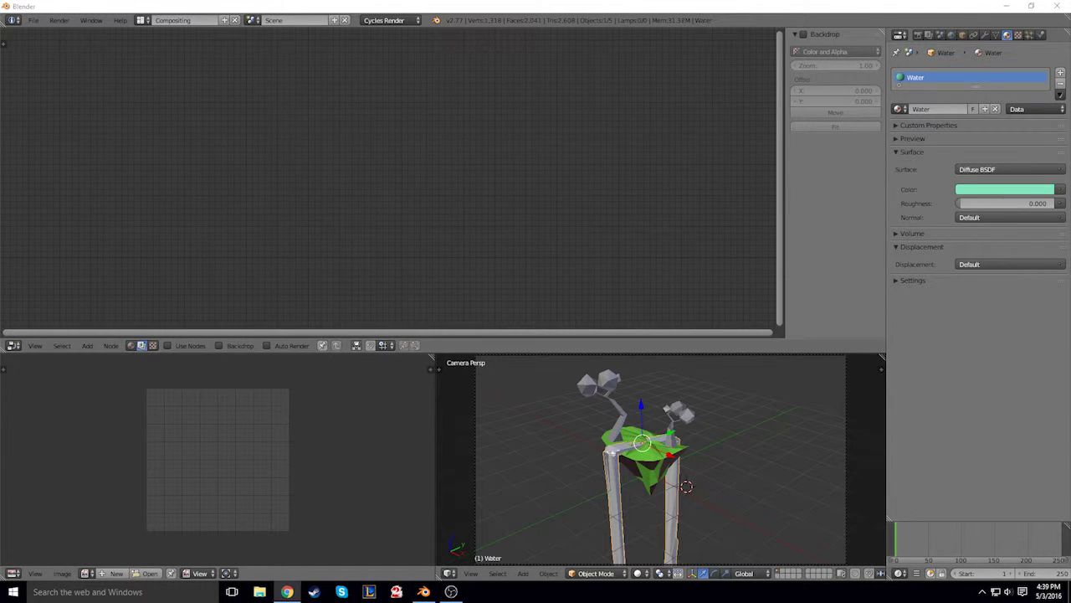
{"action": "left_click", "coordinate": [1061, 83]}
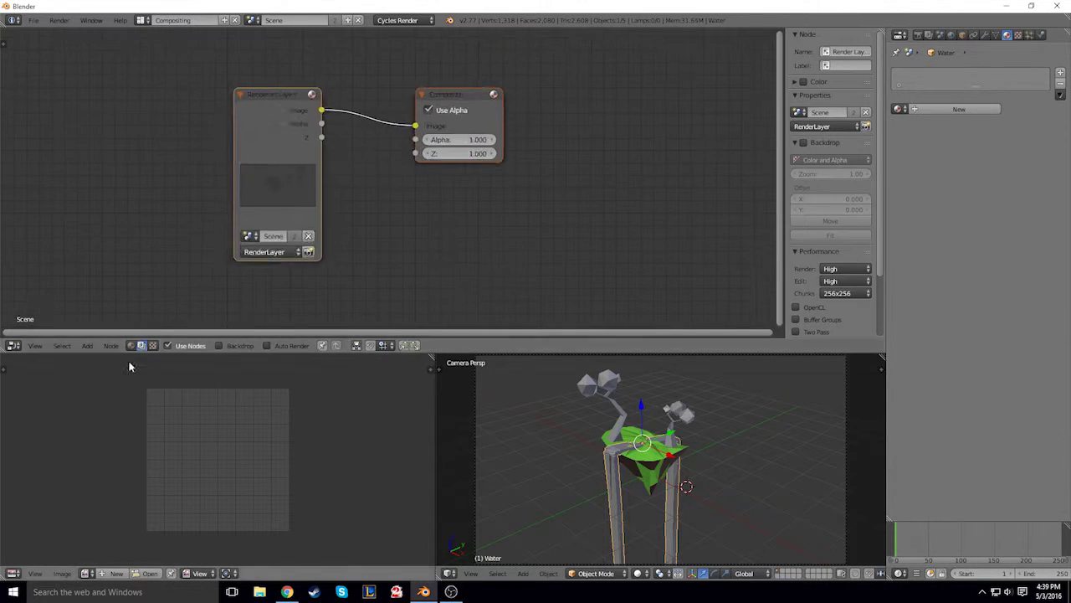
{"action": "left_click", "coordinate": [959, 109]}
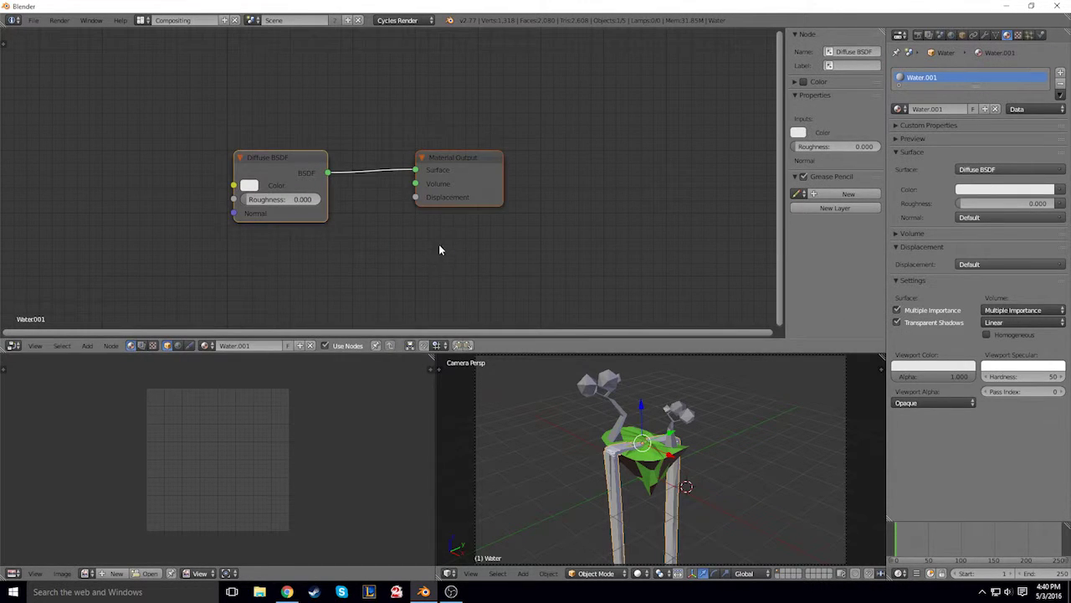
Add a Mix Shader before the output, plus a Transparent BSDF and a ColorRamp node.
{"action": "key", "text": "shift+a"}
{"action": "left_click", "coordinate": [468, 276]}
{"action": "left_click", "coordinate": [458, 172]}
{"action": "key", "text": "shift+a"}
{"action": "type", "text": "tran"}
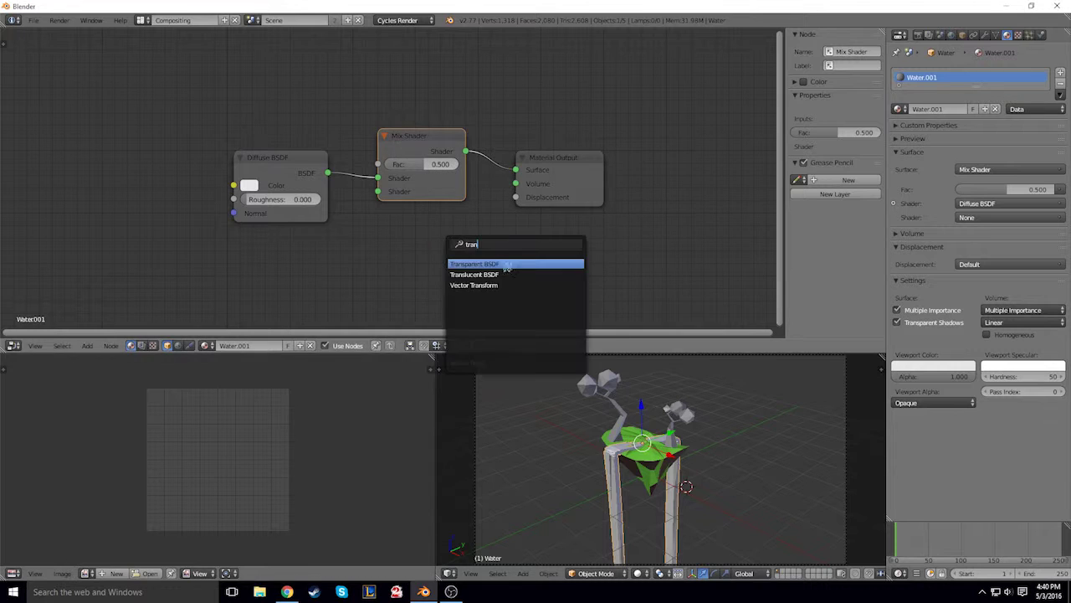
{"action": "key", "text": "Return"}
{"action": "type", "text": "colo"}
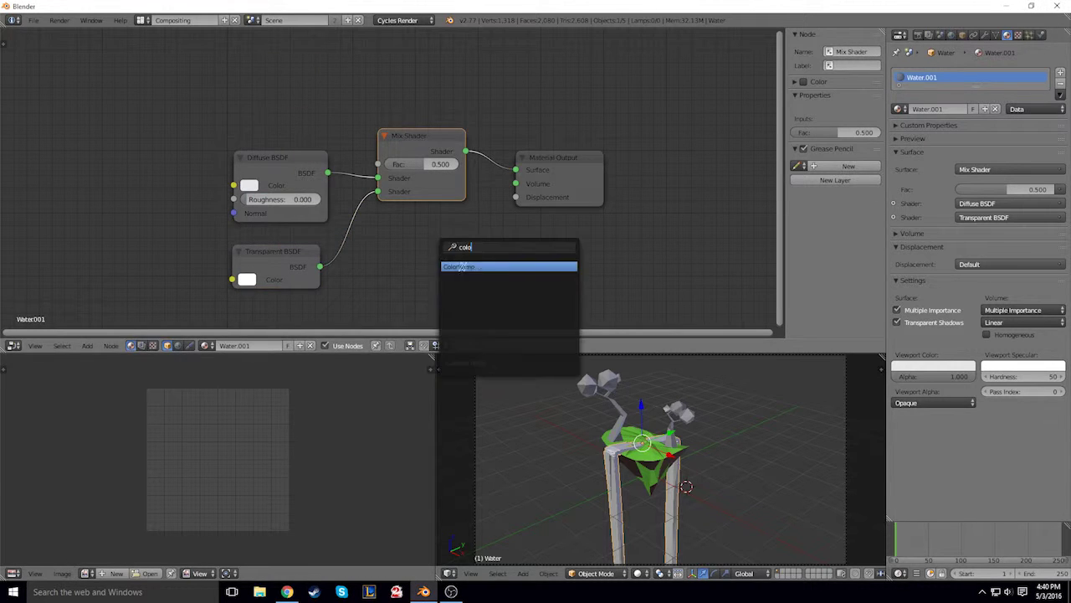
{"action": "key", "text": "Return"}
Add a Gradient Texture and a Texture Coordinate node, placing the coordinates at the far left.
{"action": "key", "text": "shift+a"}
{"action": "type", "text": "grad"}
{"action": "key", "text": "Return"}
{"action": "scroll", "coordinate": [371, 153], "scroll_direction": "down", "scroll_amount": 3}
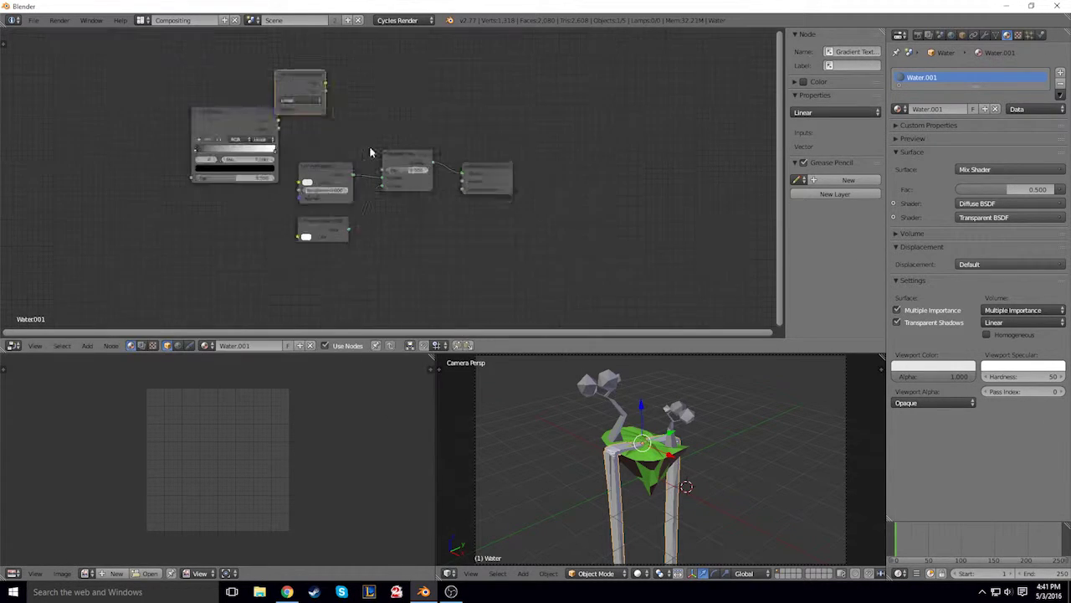
{"action": "scroll", "coordinate": [370, 154], "scroll_direction": "up", "scroll_amount": 3}
{"action": "key", "text": "shift+a"}
{"action": "type", "text": "tex"}
{"action": "key", "text": "Return"}
{"action": "scroll", "coordinate": [239, 227], "scroll_direction": "down", "scroll_amount": 2}
{"action": "scroll", "coordinate": [347, 333], "scroll_direction": "up", "scroll_amount": 2}
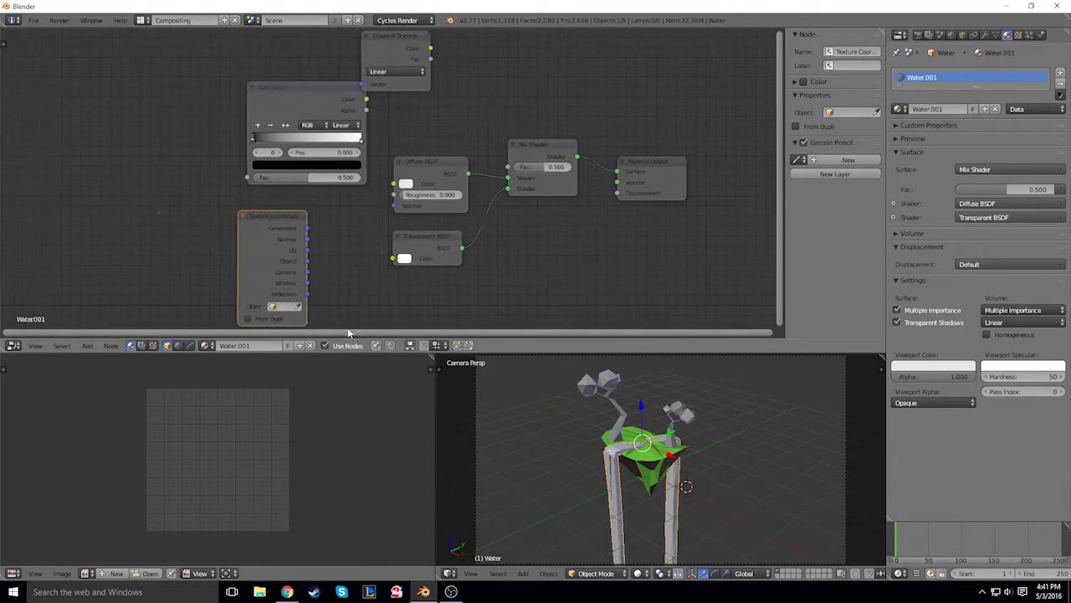
{"action": "left_click_drag", "start_coordinate": [272, 242], "coordinate": [92, 133]}
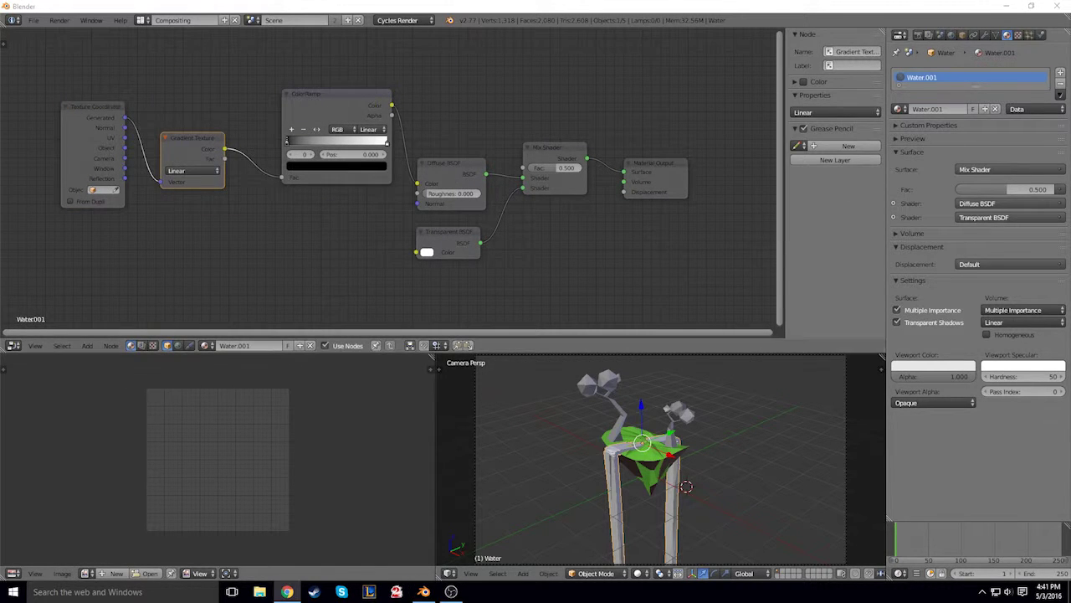
Make the ramp colour and the transparent shader blue, then return to the Default layout.
{"action": "left_click", "coordinate": [335, 165]}
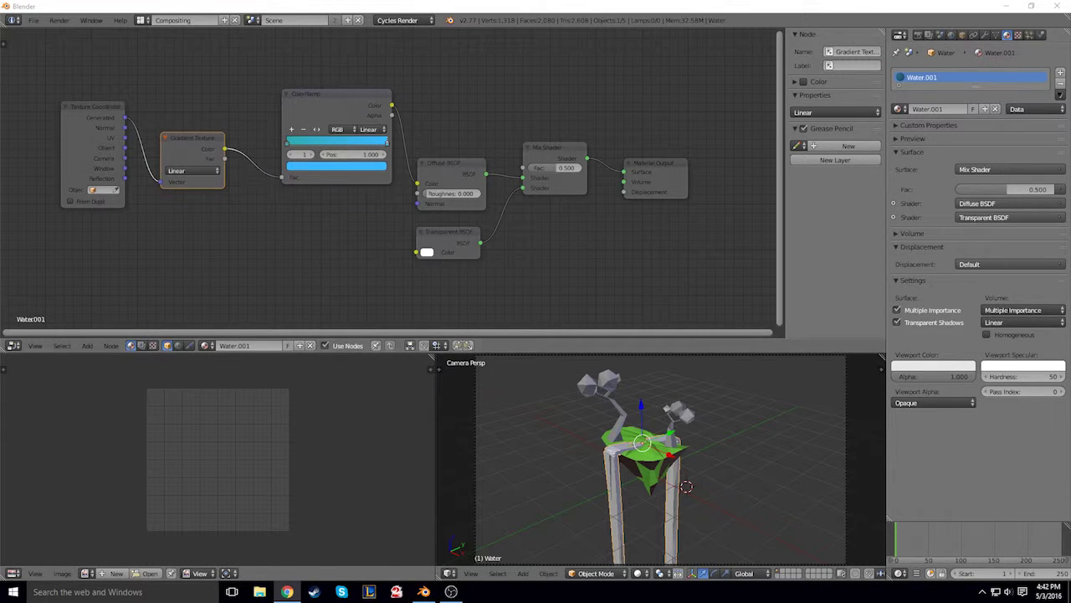
{"action": "left_click_drag", "start_coordinate": [334, 140], "coordinate": [426, 252]}
{"action": "left_click", "coordinate": [912, 138]}
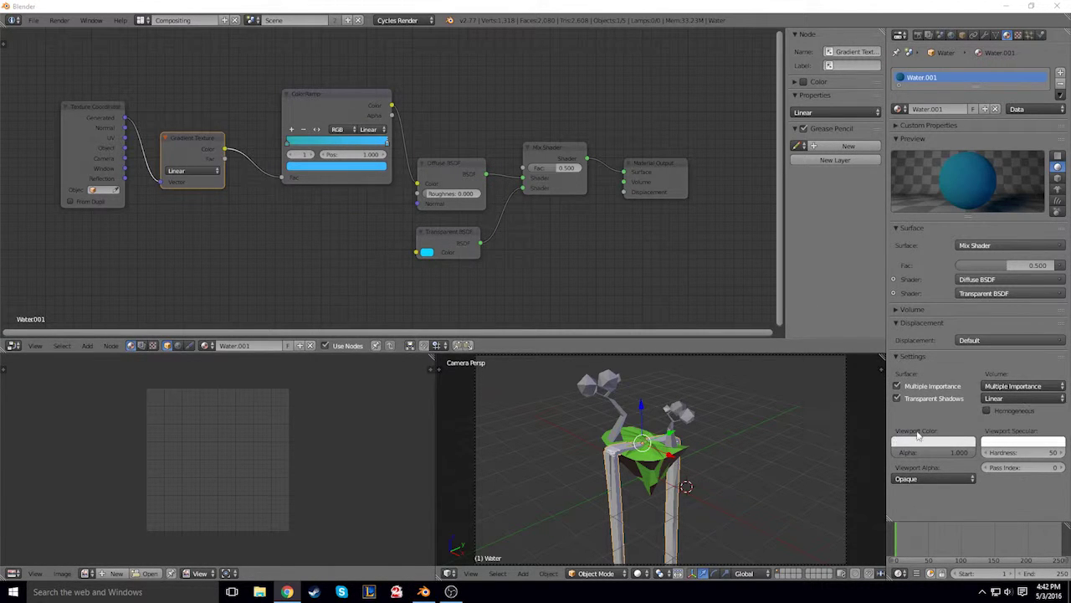
{"action": "left_click", "coordinate": [143, 20]}
{"action": "left_click", "coordinate": [167, 70]}
Select the tree, make its Trunk material dark brown and add an orange Leaves material.
{"action": "scroll", "coordinate": [652, 195], "scroll_direction": "up", "scroll_amount": 3}
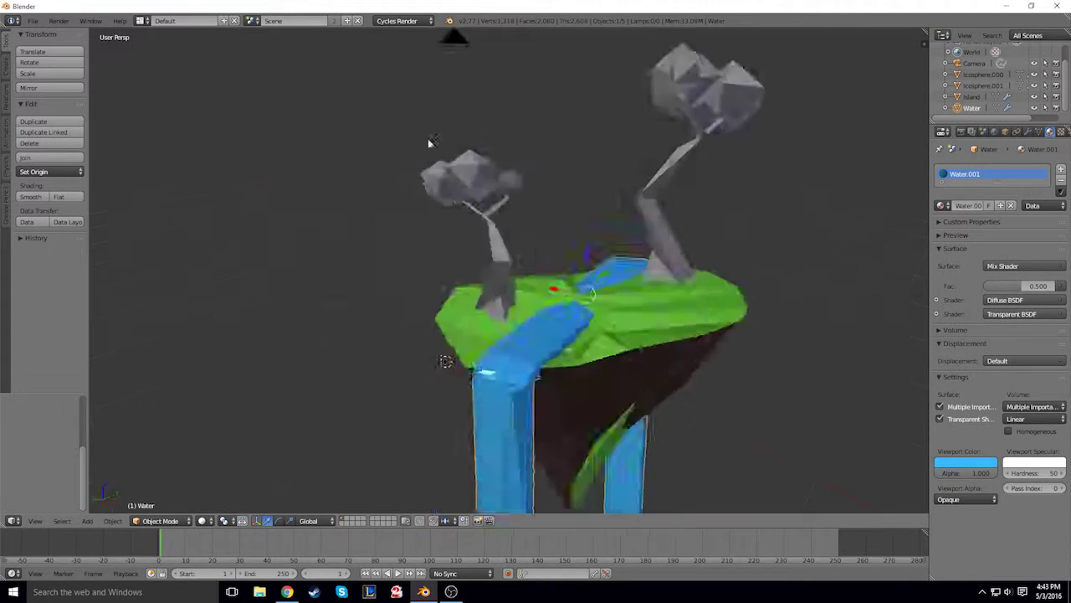
{"action": "middle_click_drag", "start_coordinate": [431, 143], "coordinate": [430, 209]}
{"action": "middle_click_drag", "start_coordinate": [536, 334], "coordinate": [636, 318]}
{"action": "right_click", "coordinate": [352, 63]}
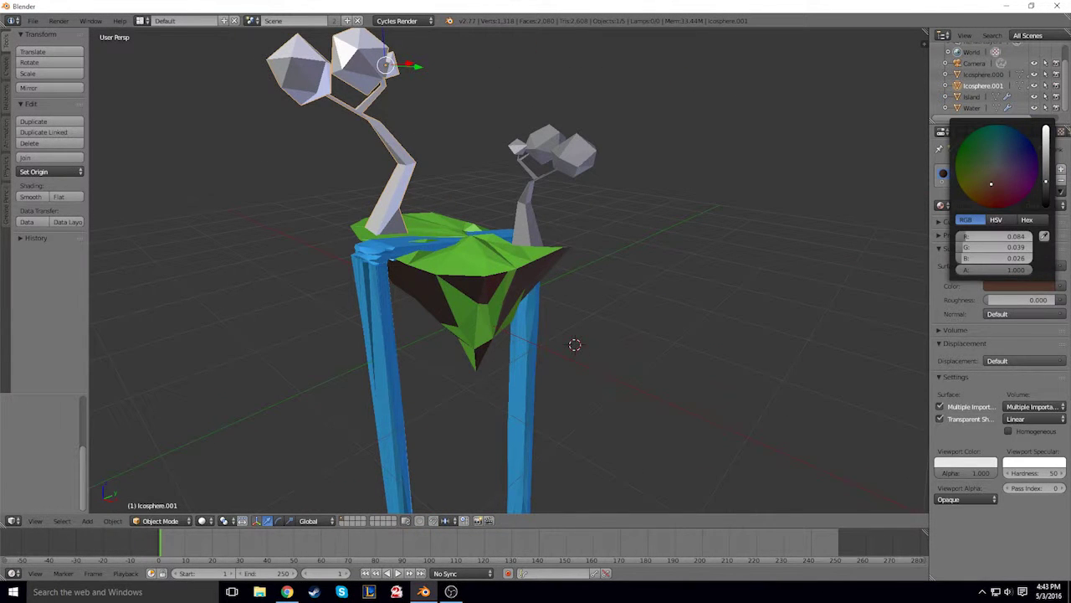
{"action": "left_click_drag", "start_coordinate": [990, 184], "coordinate": [993, 183]}
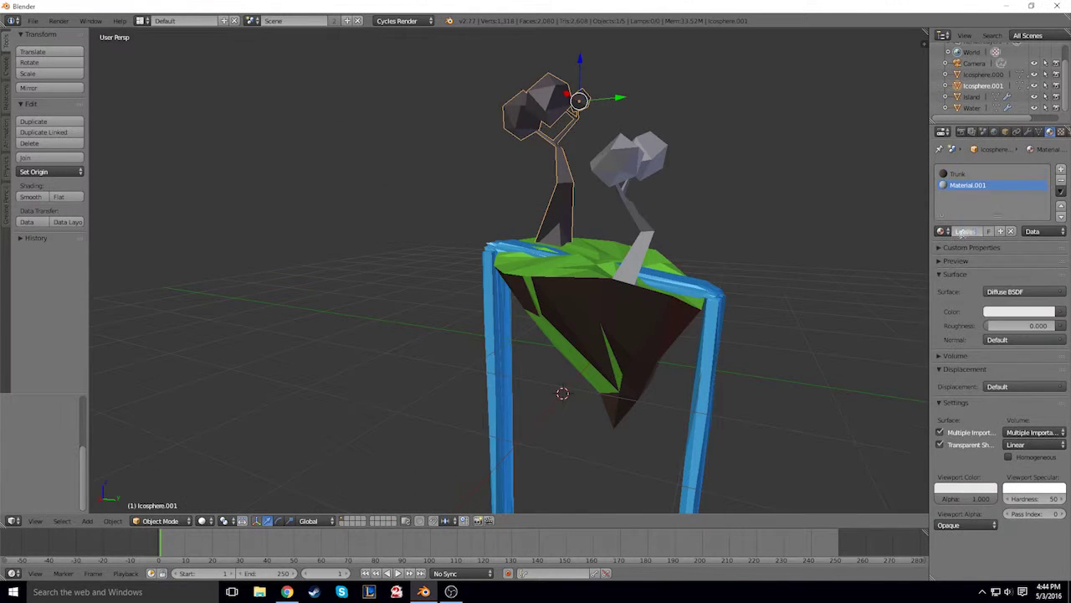
{"action": "middle_click_drag", "start_coordinate": [616, 215], "coordinate": [535, 243]}
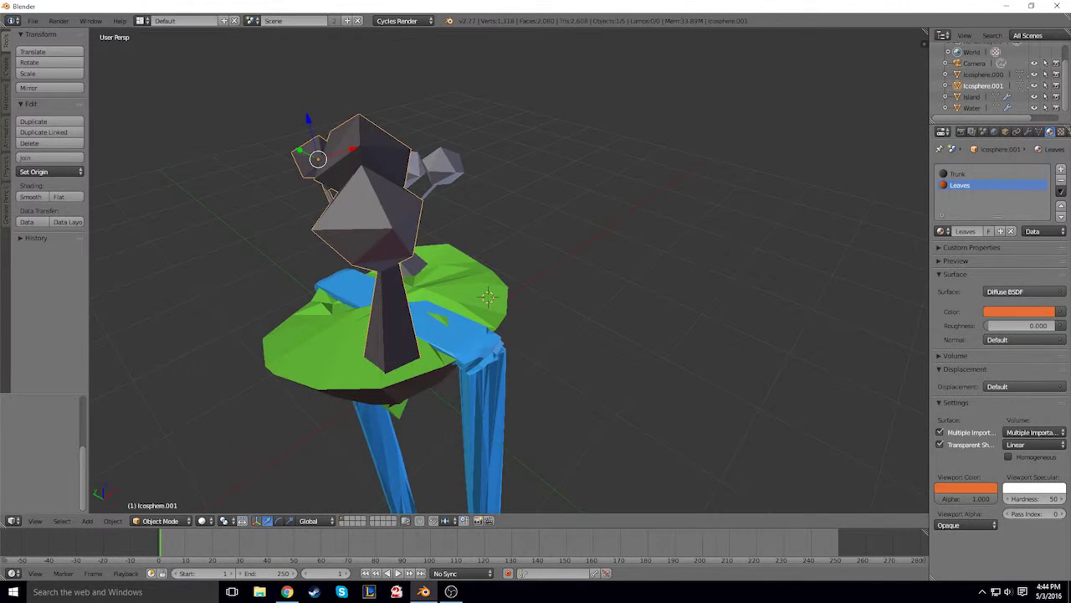
Isolate the tree in Edit Mode with wireframe display, facing the trunk.
{"action": "middle_click_drag", "start_coordinate": [487, 296], "coordinate": [586, 251]}
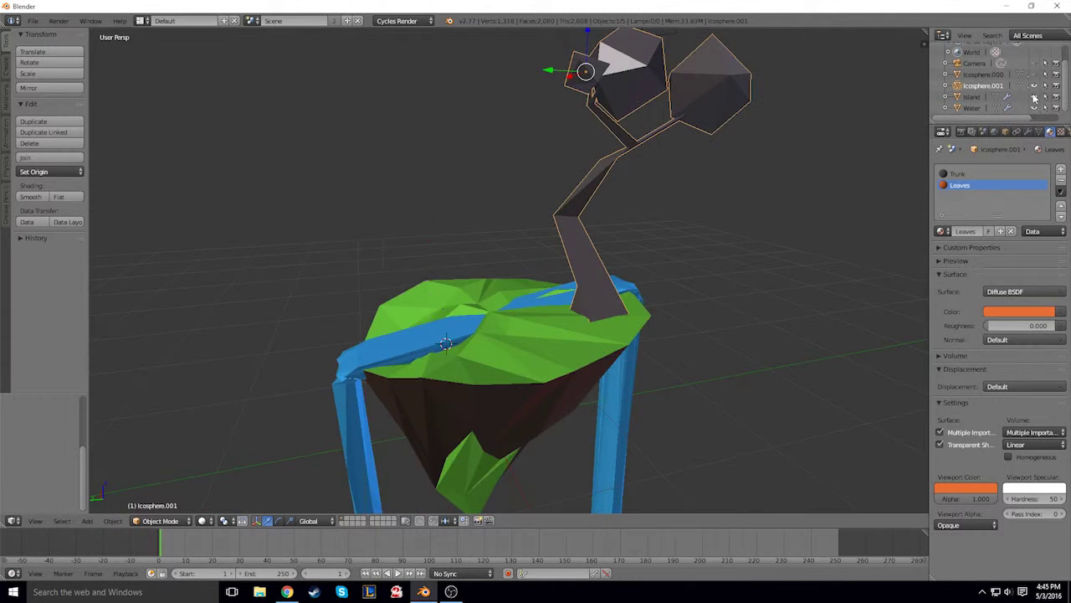
{"action": "key", "text": "Tab"}
{"action": "key", "text": "z"}
{"action": "key", "text": "b"}
{"action": "left_click_drag", "start_coordinate": [576, 355], "coordinate": [476, 173]}
Box-select the whole trunk and branches, then return to solid shading.
{"action": "key", "text": "ctrl+l"}
{"action": "key", "text": "b"}
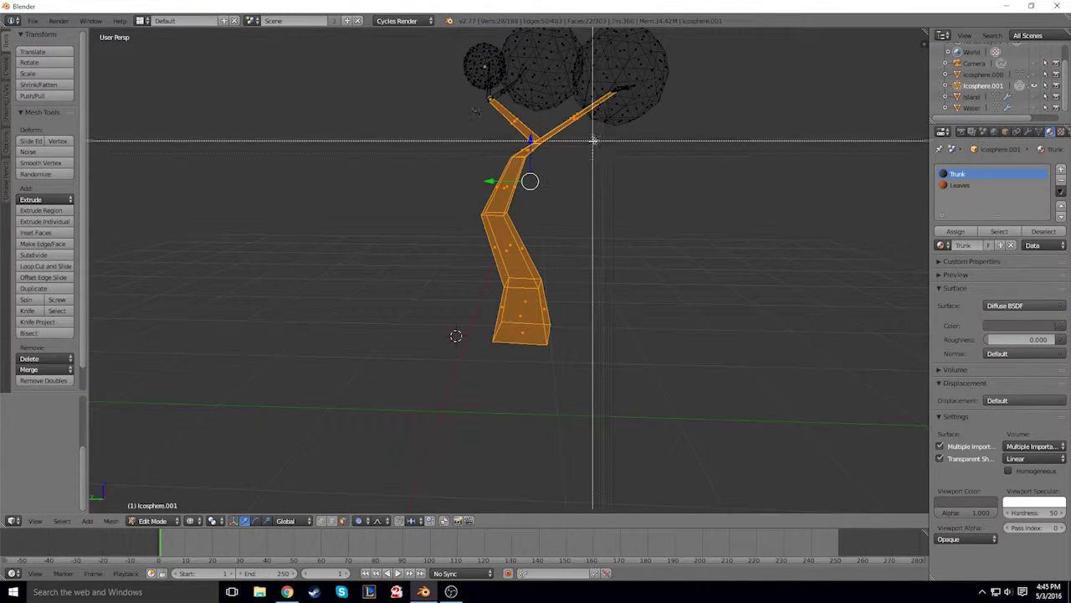
{"action": "scroll", "coordinate": [493, 95], "scroll_direction": "up", "scroll_amount": 3}
{"action": "middle_click_drag", "start_coordinate": [493, 94], "coordinate": [406, 162]}
{"action": "left_click_drag", "start_coordinate": [407, 163], "coordinate": [550, 402]}
{"action": "key", "text": "b"}
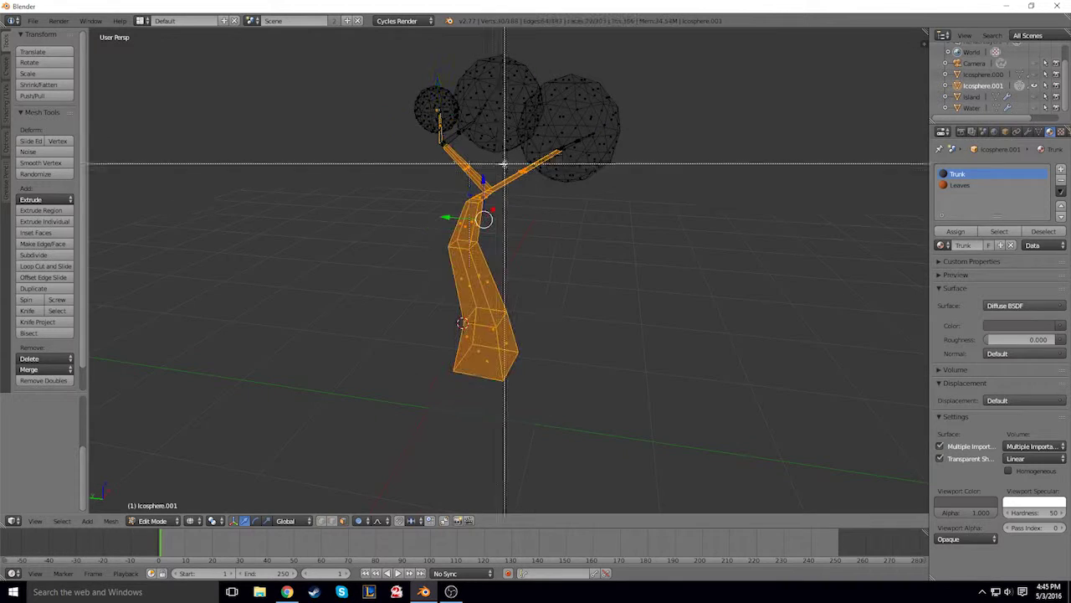
{"action": "middle_click_drag", "start_coordinate": [549, 174], "coordinate": [495, 241]}
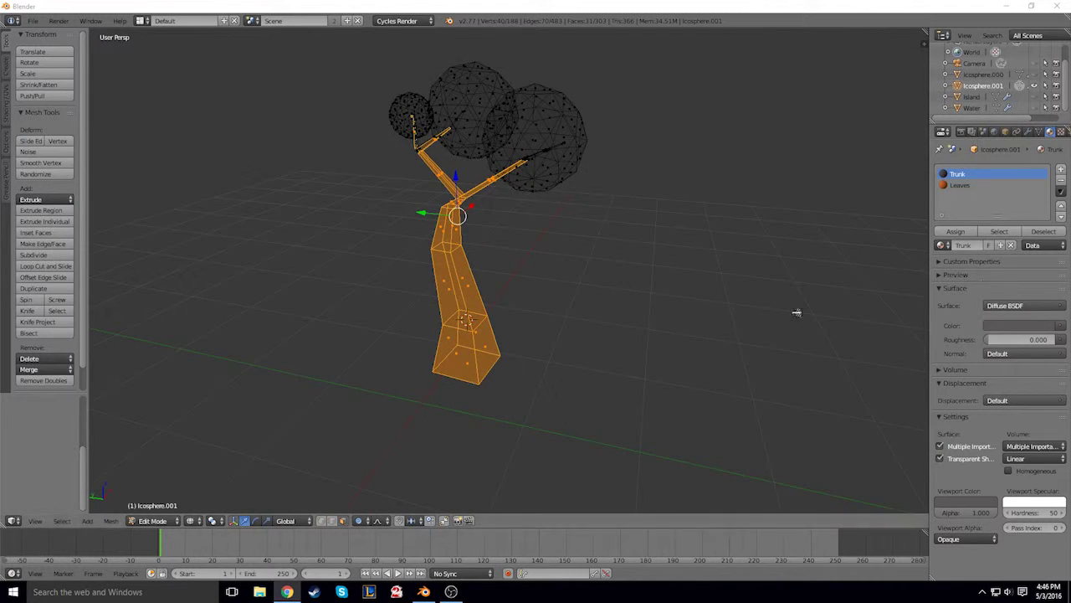
{"action": "mouse_move", "coordinate": [796, 312]}
{"action": "middle_mouse_down"}
{"action": "mouse_move", "coordinate": [633, 259]}
{"action": "mouse_move", "coordinate": [597, 222]}
{"action": "middle_mouse_up"}
{"action": "key", "text": "z"}
Select the leaf icospheres for the orange Leaves material and check the tree from several angles.
{"action": "right_click", "coordinate": [564, 196]}
{"action": "key", "text": "ctrl+l"}
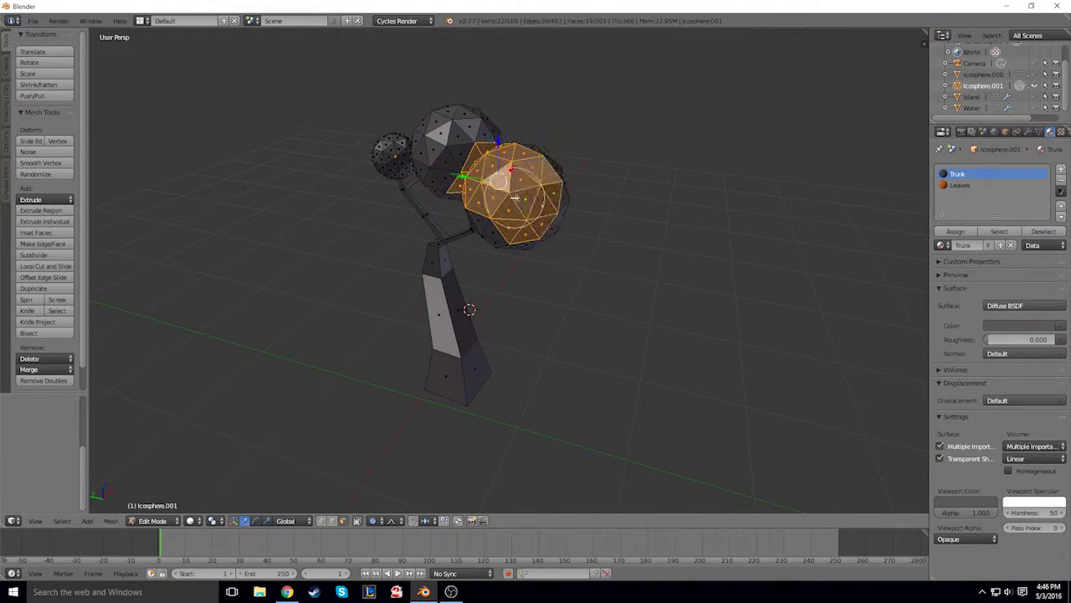
{"action": "middle_click_drag", "start_coordinate": [519, 229], "coordinate": [521, 72]}
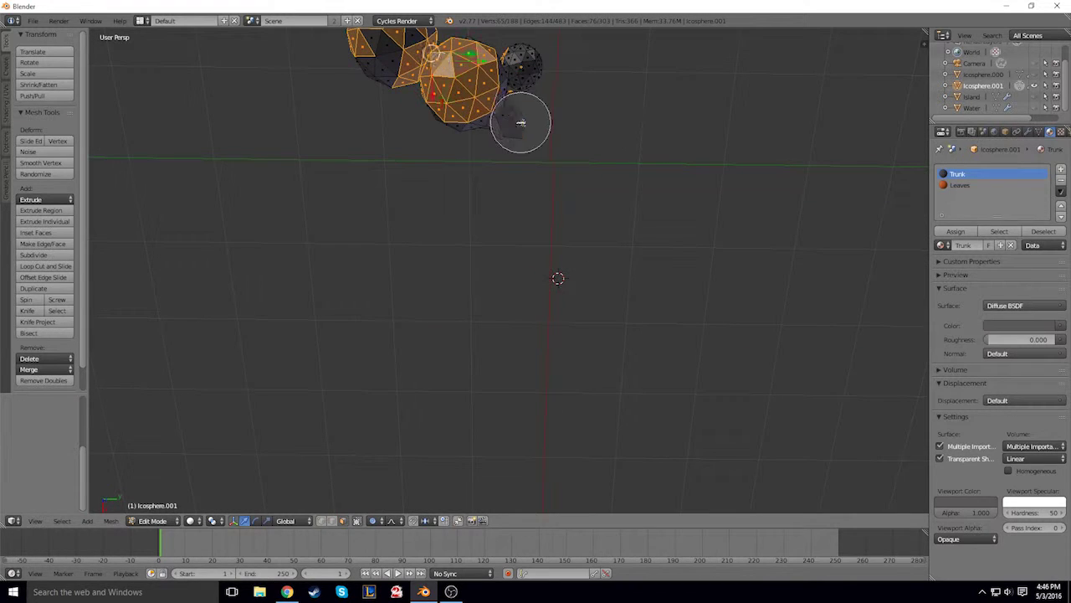
{"action": "middle_click_drag", "start_coordinate": [521, 123], "coordinate": [618, 92]}
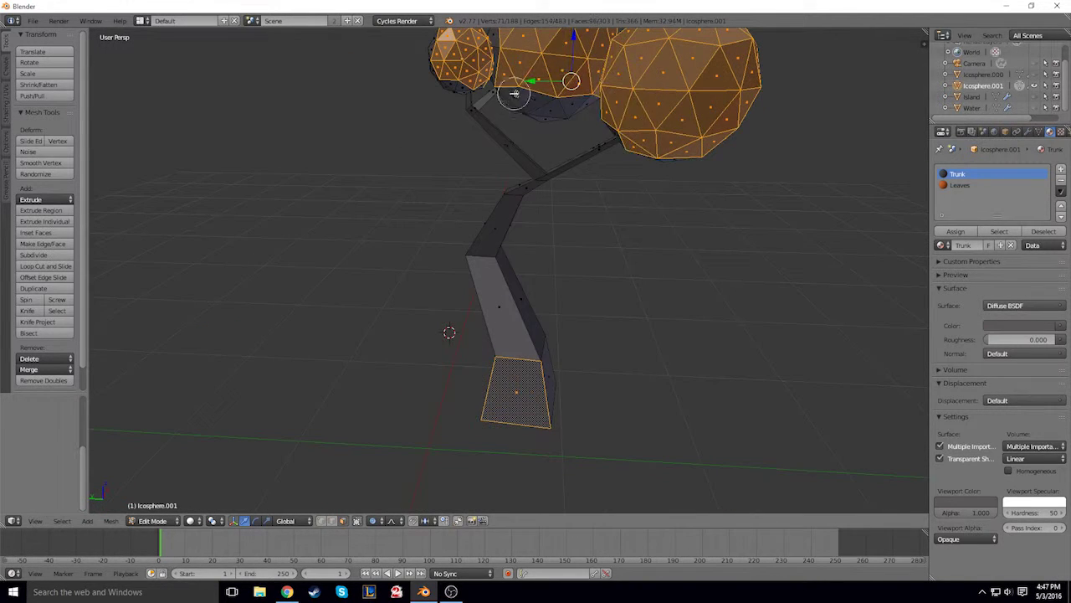
{"action": "middle_click_drag", "start_coordinate": [455, 87], "coordinate": [452, 67]}
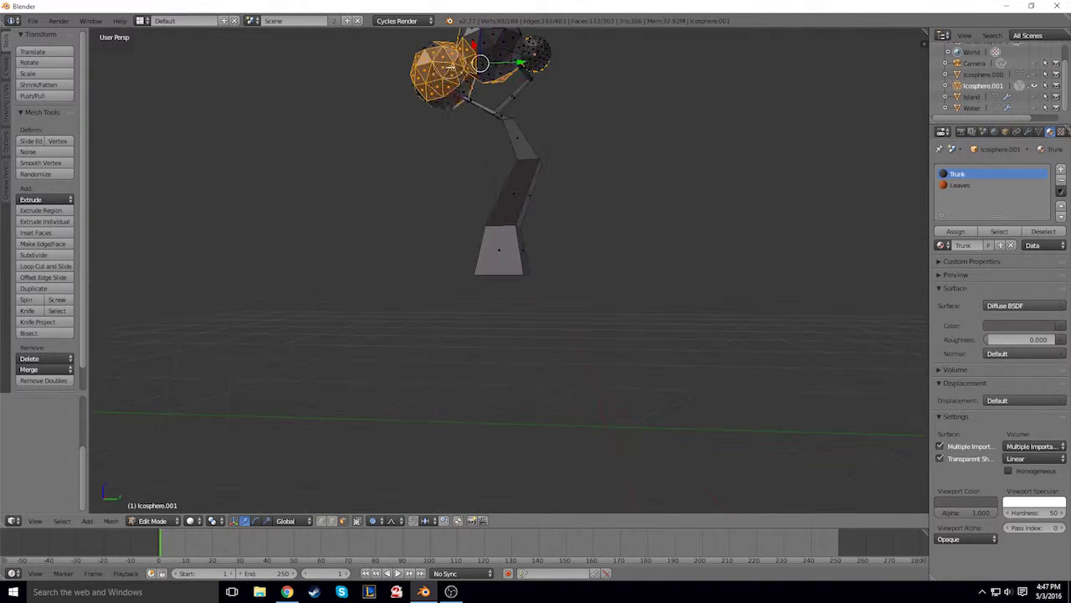
{"action": "middle_click_drag", "start_coordinate": [631, 126], "coordinate": [583, 165]}
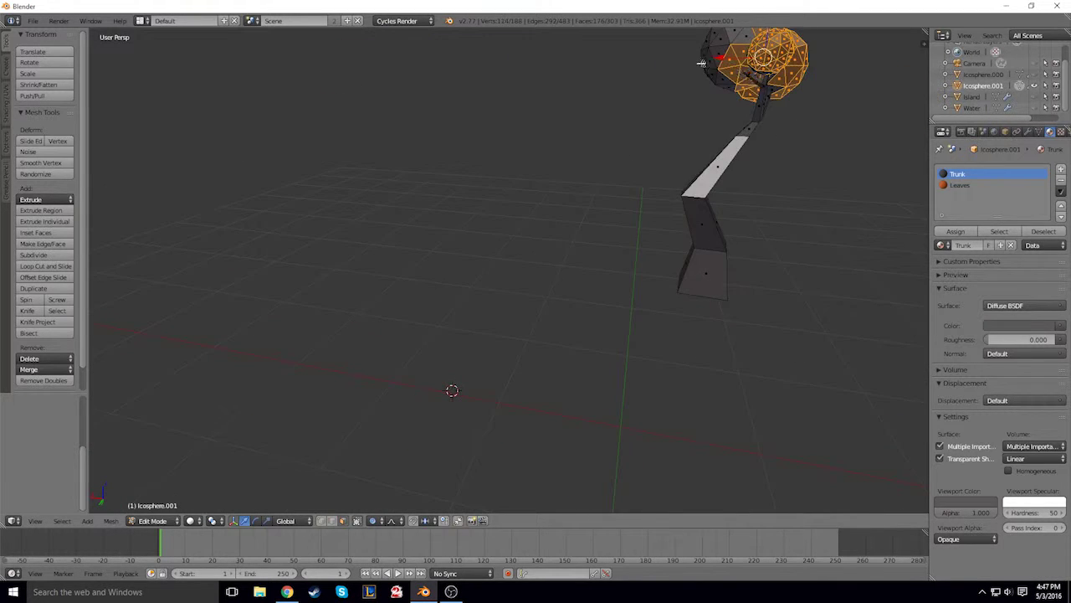
{"action": "mouse_move", "coordinate": [657, 121]}
{"action": "middle_mouse_down"}
{"action": "mouse_move", "coordinate": [517, 73]}
{"action": "mouse_move", "coordinate": [674, 148]}
{"action": "middle_mouse_up"}
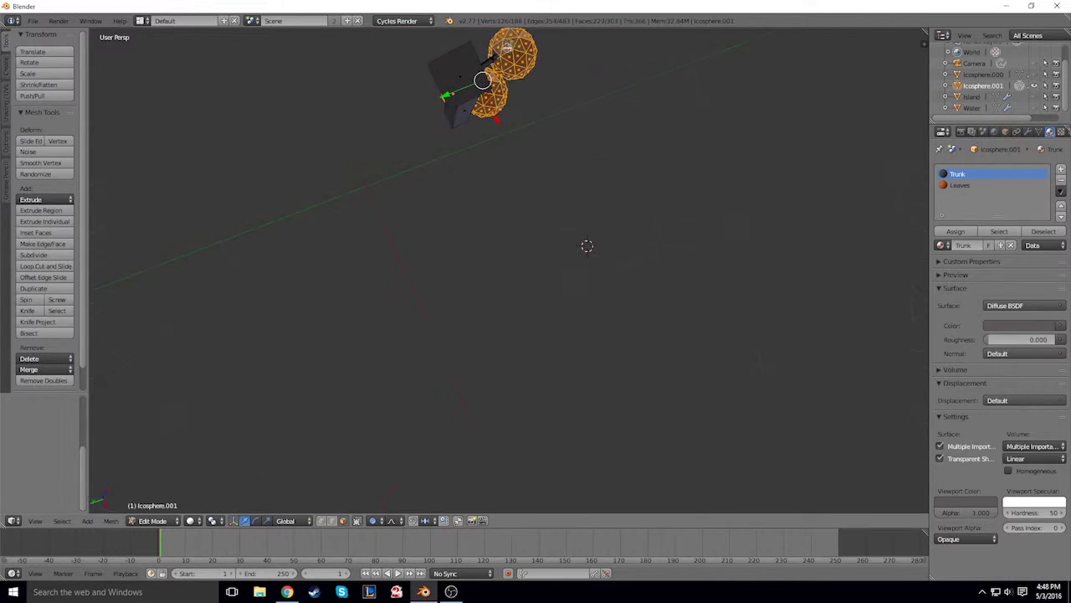
{"action": "mouse_move", "coordinate": [771, 137]}
{"action": "middle_mouse_down"}
{"action": "mouse_move", "coordinate": [692, 265]}
{"action": "mouse_move", "coordinate": [294, 431]}
{"action": "middle_mouse_up"}
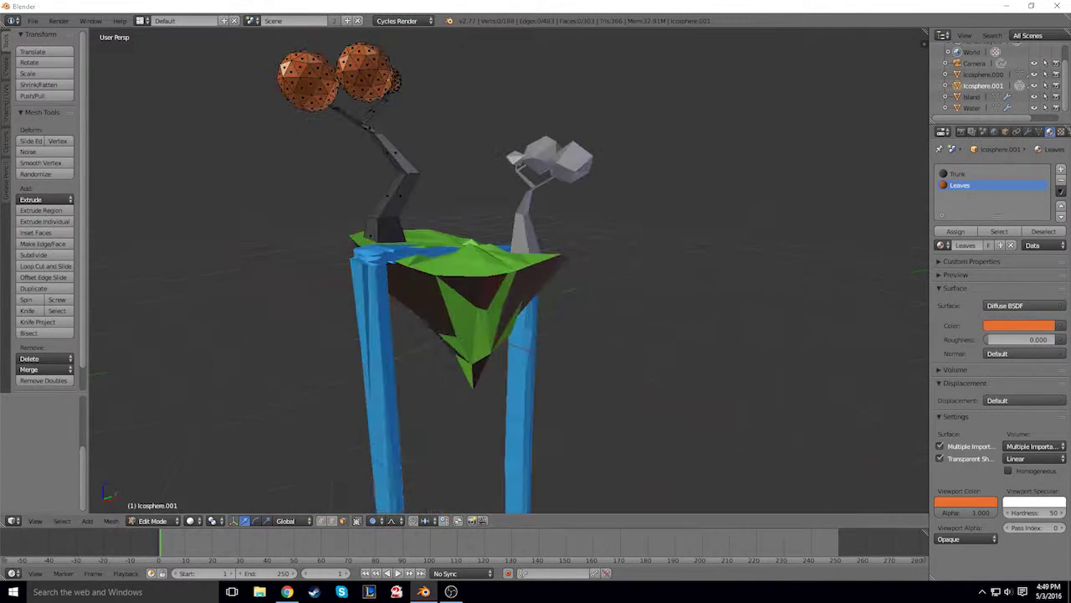
{"action": "mouse_move", "coordinate": [586, 335]}
{"action": "middle_mouse_down"}
{"action": "mouse_move", "coordinate": [502, 251]}
{"action": "mouse_move", "coordinate": [544, 184]}
{"action": "mouse_move", "coordinate": [552, 209]}
{"action": "middle_mouse_up"}
Return to Object Mode, select the second tree and scale it down.
{"action": "key", "text": "Tab"}
{"action": "right_click", "coordinate": [555, 193]}
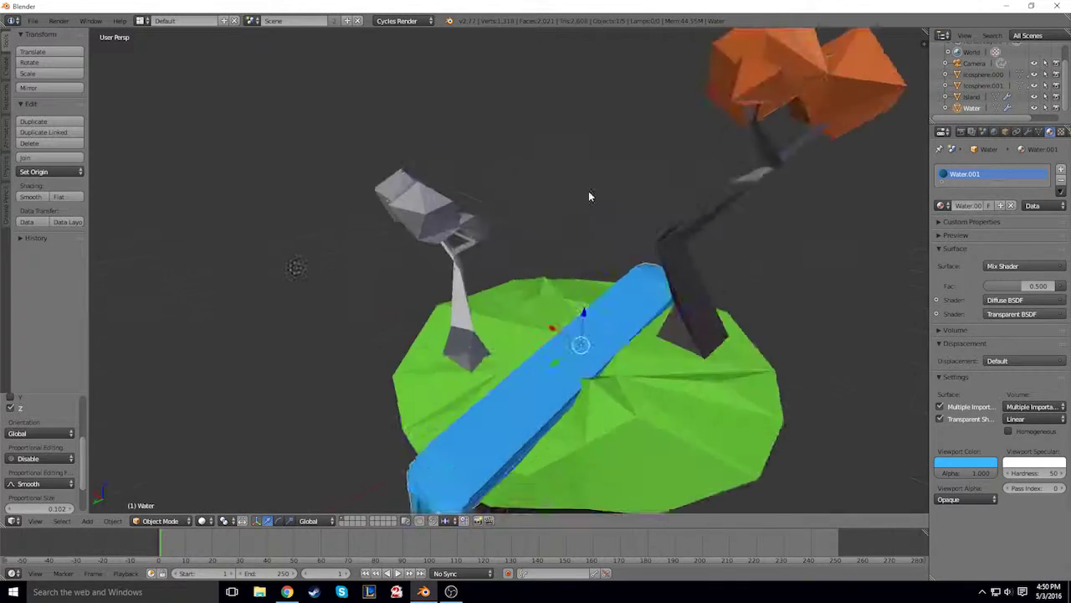
{"action": "mouse_move", "coordinate": [588, 196]}
{"action": "middle_mouse_down"}
{"action": "mouse_move", "coordinate": [779, 175]}
{"action": "mouse_move", "coordinate": [799, 216]}
{"action": "mouse_move", "coordinate": [541, 128]}
{"action": "mouse_move", "coordinate": [632, 198]}
{"action": "middle_mouse_up"}
{"action": "right_click", "coordinate": [779, 175]}
{"action": "left_click", "coordinate": [599, 134]}
Rotate the second tree around the vertical axis and check it through the camera.
{"action": "key", "text": "KP_7"}
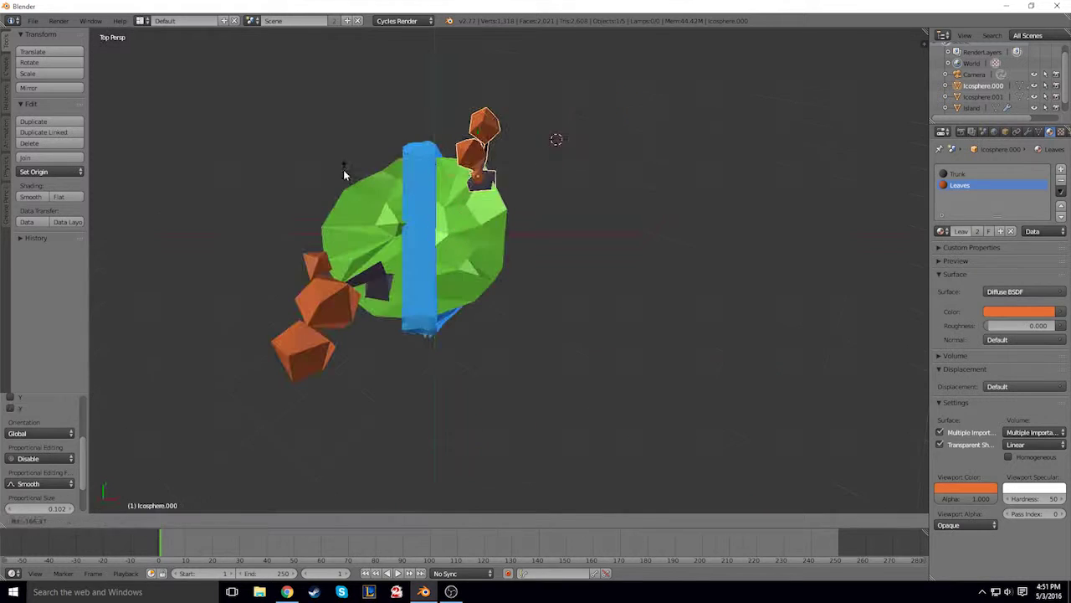
{"action": "middle_click_drag", "start_coordinate": [342, 167], "coordinate": [544, 136]}
{"action": "key", "text": "KP_7"}
{"action": "key", "text": "r"}
{"action": "left_click", "coordinate": [563, 310]}
{"action": "key", "text": "KP_0"}
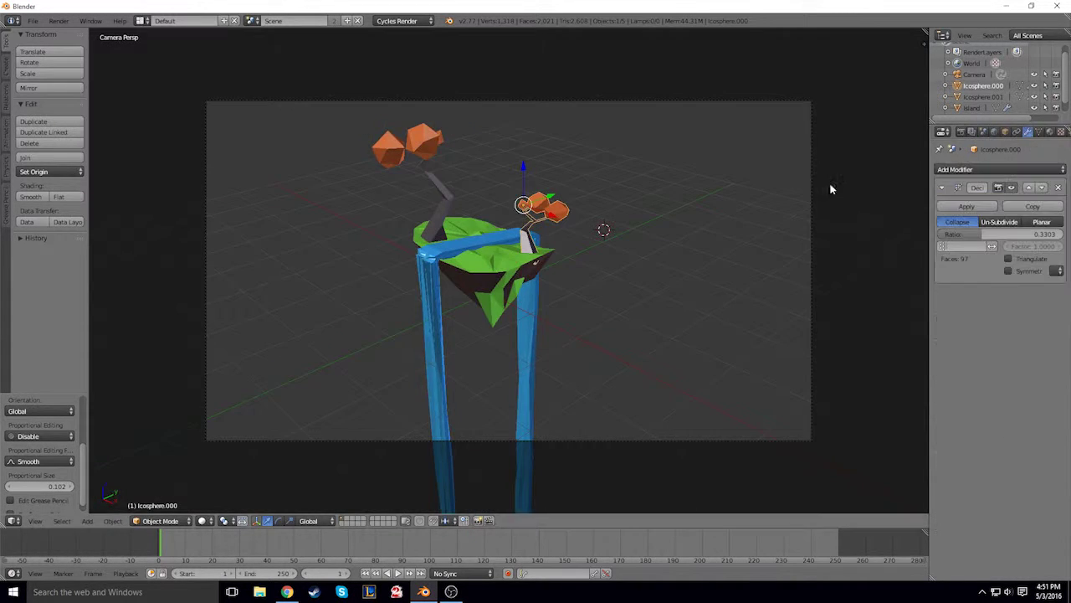
{"action": "middle_click_drag", "start_coordinate": [829, 187], "coordinate": [954, 133]}
Make the camera orthographic with scale 8.014 and raise it along Z.
{"action": "left_click", "coordinate": [973, 74]}
{"action": "left_click", "coordinate": [999, 203]}
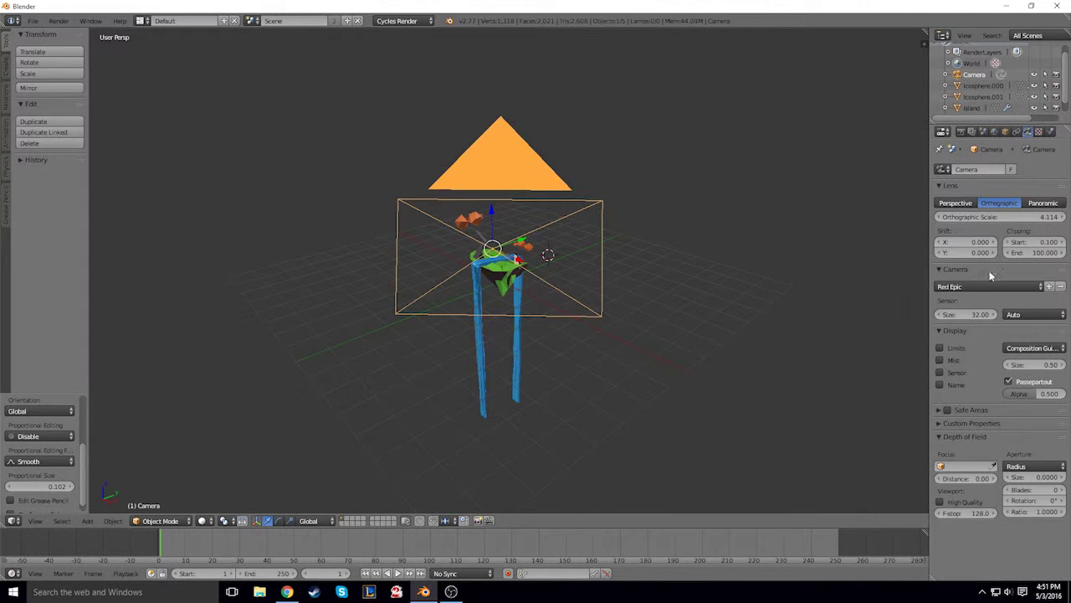
{"action": "left_click", "coordinate": [988, 286]}
{"action": "key", "text": "KP_0"}
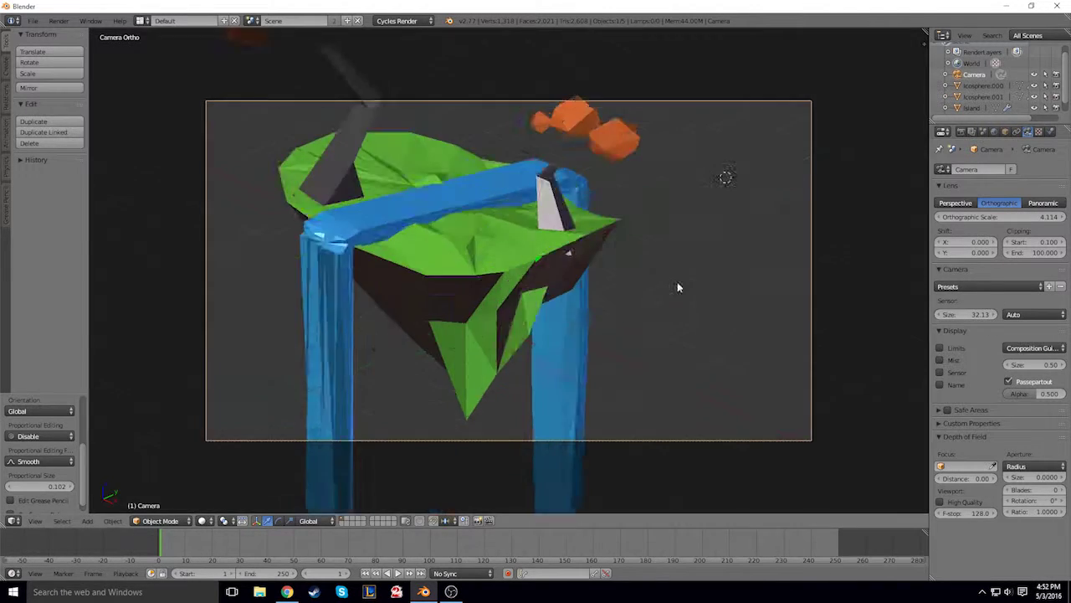
{"action": "key", "text": "g"}
{"action": "key", "text": "z"}
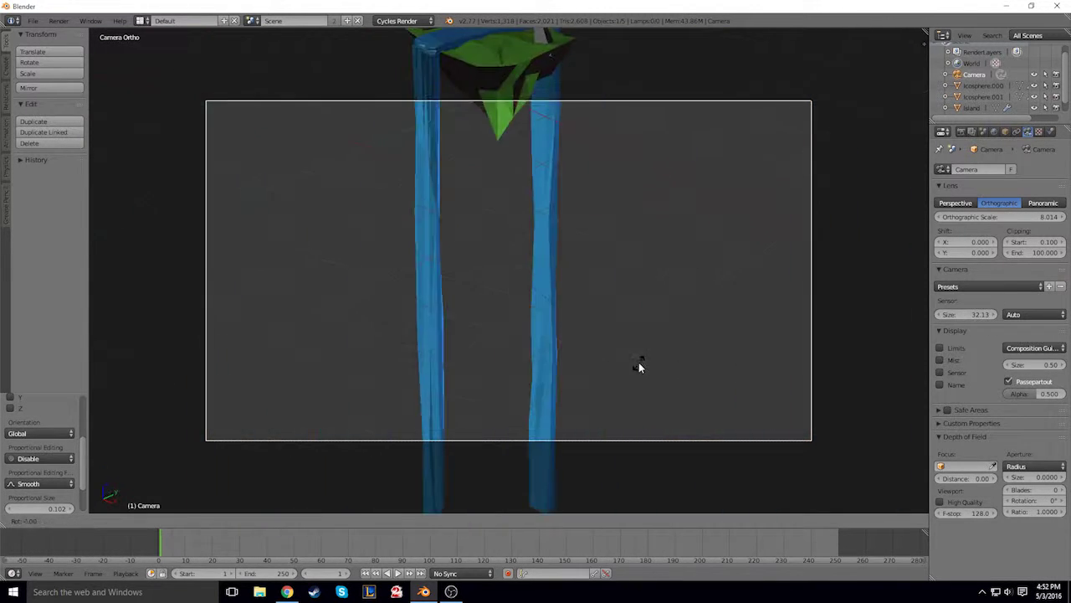
{"action": "left_click", "coordinate": [592, 273]}
Check the camera framing of the island and add a Sun lamp.
{"action": "key", "text": "KP_0"}
{"action": "mouse_move", "coordinate": [423, 208]}
{"action": "middle_mouse_down"}
{"action": "mouse_move", "coordinate": [491, 218]}
{"action": "mouse_move", "coordinate": [597, 208]}
{"action": "mouse_move", "coordinate": [475, 180]}
{"action": "mouse_move", "coordinate": [645, 251]}
{"action": "mouse_move", "coordinate": [530, 249]}
{"action": "mouse_move", "coordinate": [734, 263]}
{"action": "mouse_move", "coordinate": [638, 434]}
{"action": "mouse_move", "coordinate": [586, 352]}
{"action": "middle_mouse_up"}
{"action": "key", "text": "KP_0"}
{"action": "key", "text": "shift+a"}
{"action": "left_click", "coordinate": [690, 453]}
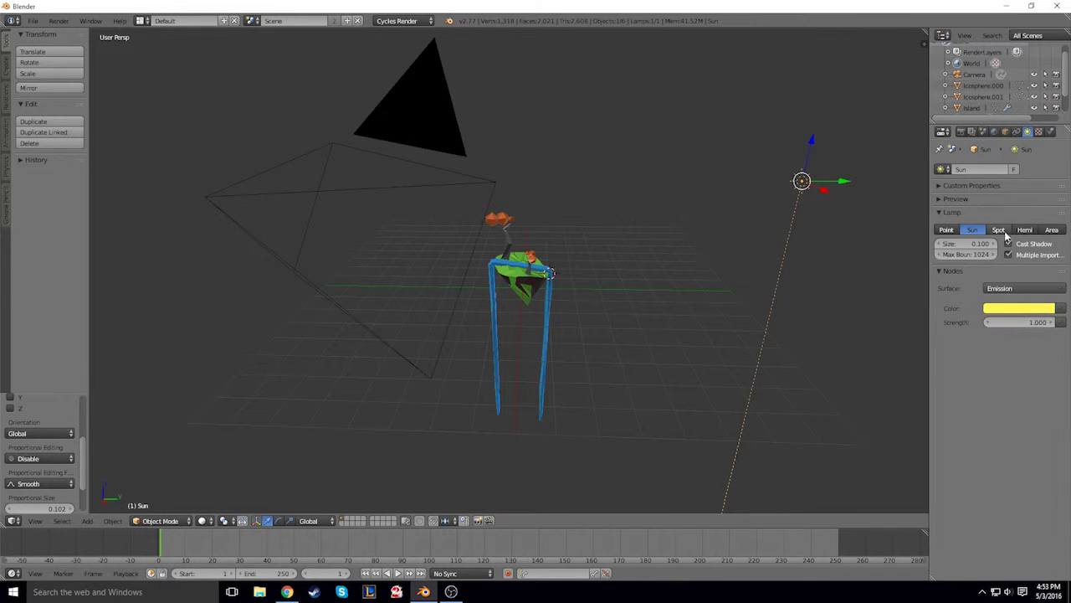
Rotate the sun lamp toward the island and render a test image.
{"action": "key", "text": "r"}
{"action": "left_click", "coordinate": [849, 305]}
{"action": "key", "text": "KP_7"}
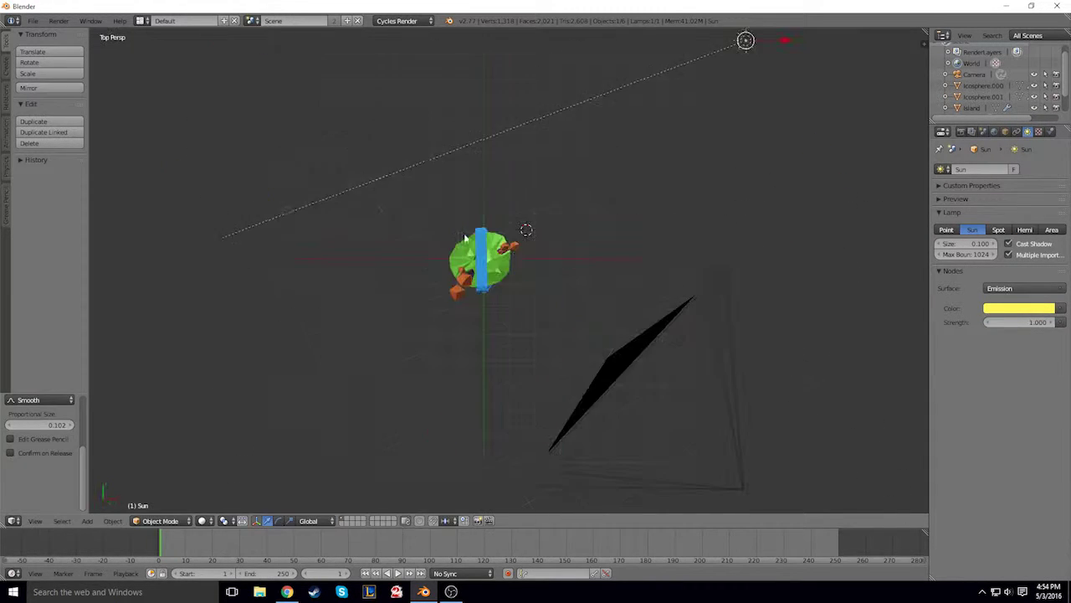
{"action": "key", "text": "KP_0"}
{"action": "key", "text": "shift+z"}
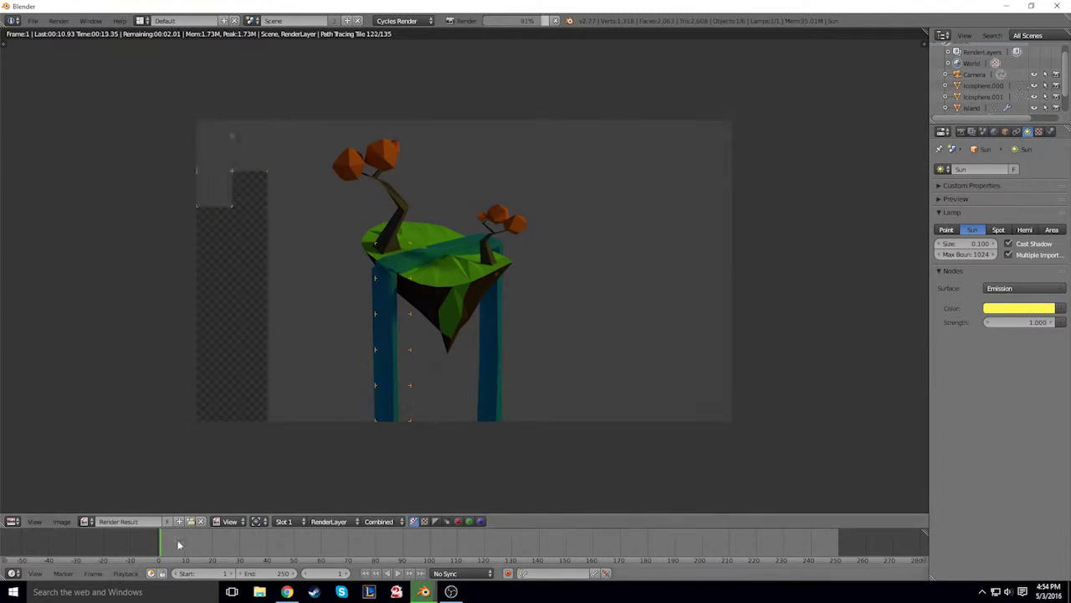
{"action": "key", "text": "shift+z"}
Enable Ambient Occlusion in the World settings and render the scene with it.
{"action": "left_click", "coordinate": [960, 131]}
{"action": "scroll", "coordinate": [956, 380], "scroll_direction": "up", "scroll_amount": 2}
{"action": "scroll", "coordinate": [939, 451], "scroll_direction": "down", "scroll_amount": 2}
{"action": "left_click", "coordinate": [995, 131]}
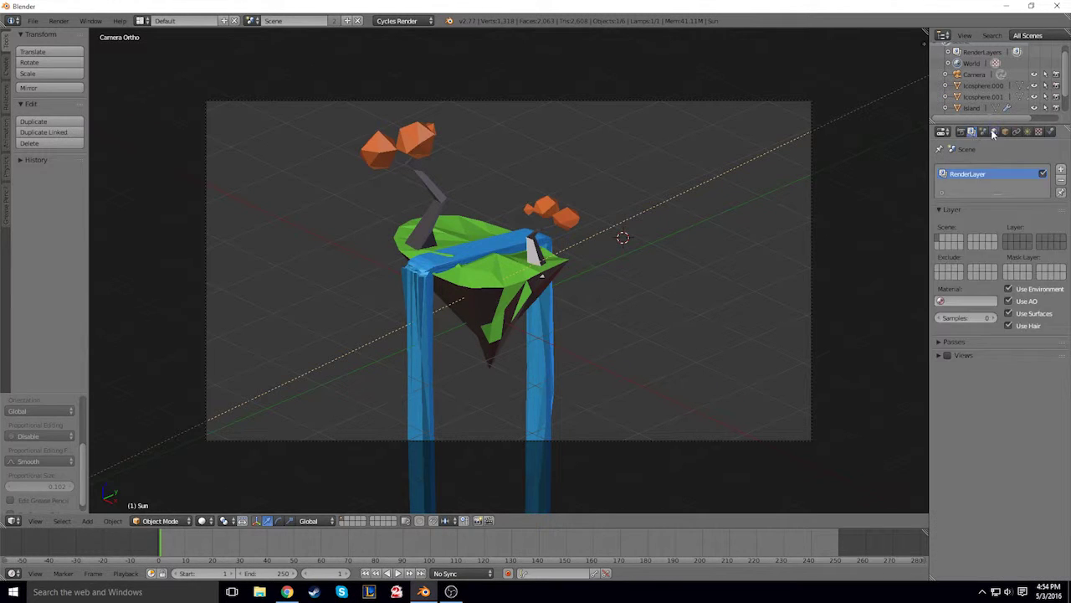
{"action": "left_click", "coordinate": [947, 259]}
{"action": "left_click", "coordinate": [983, 85]}
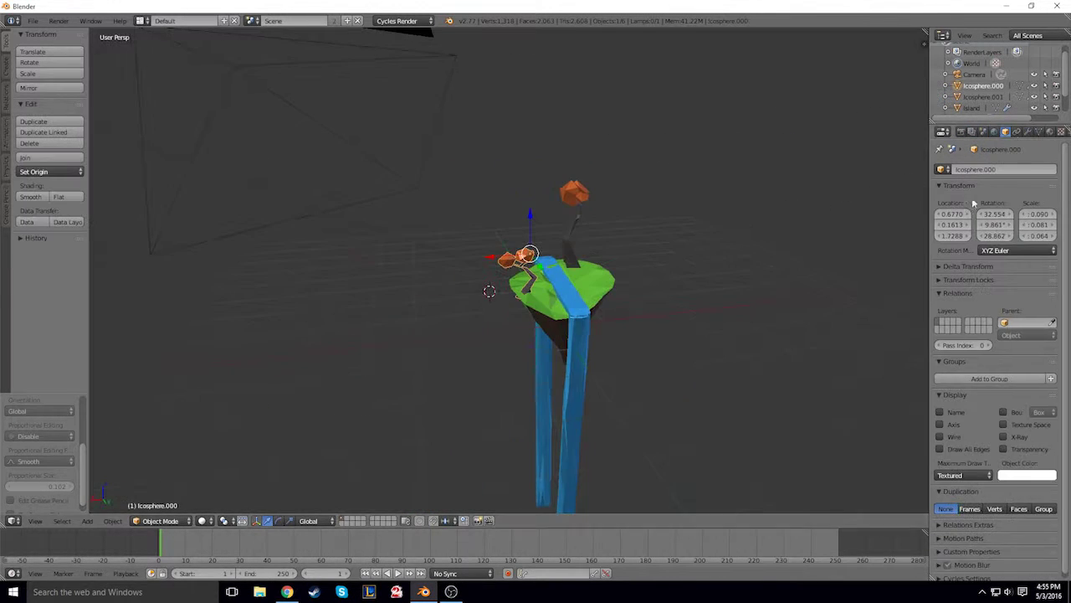
{"action": "left_click", "coordinate": [1005, 131]}
{"action": "left_click", "coordinate": [994, 131]}
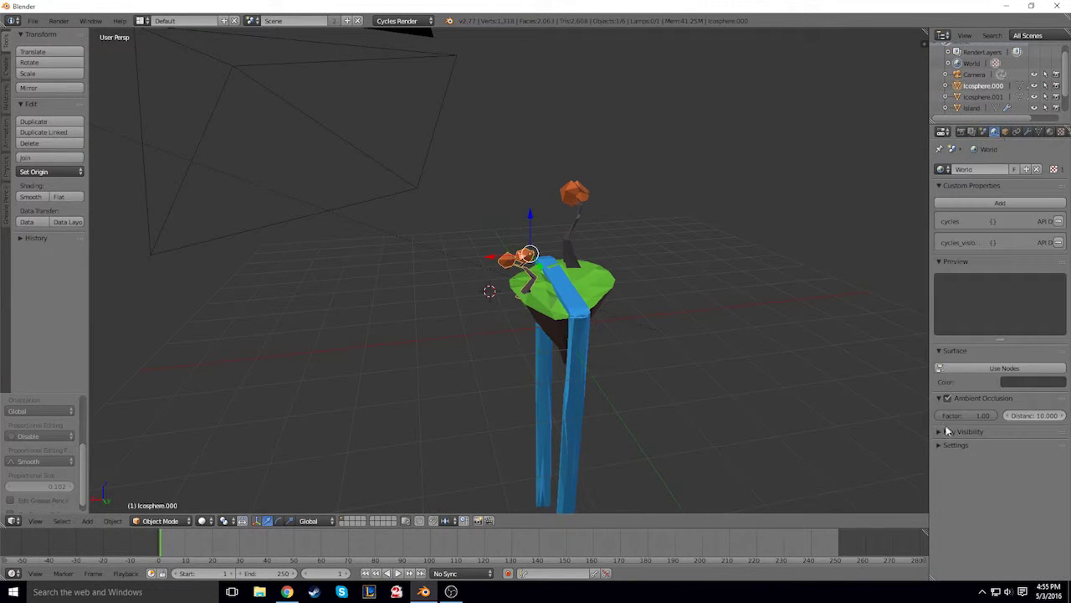
{"action": "key", "text": "F12"}
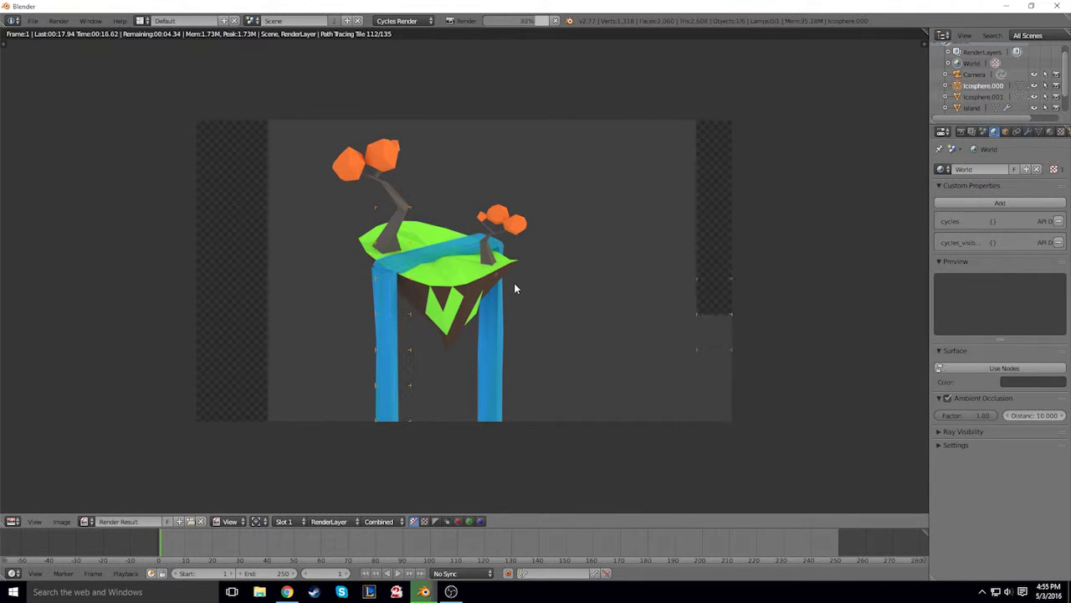
{"action": "key", "text": "Escape"}
Change the Sun lamp's emission colour from yellow to purple.
{"action": "left_click", "coordinate": [983, 133]}
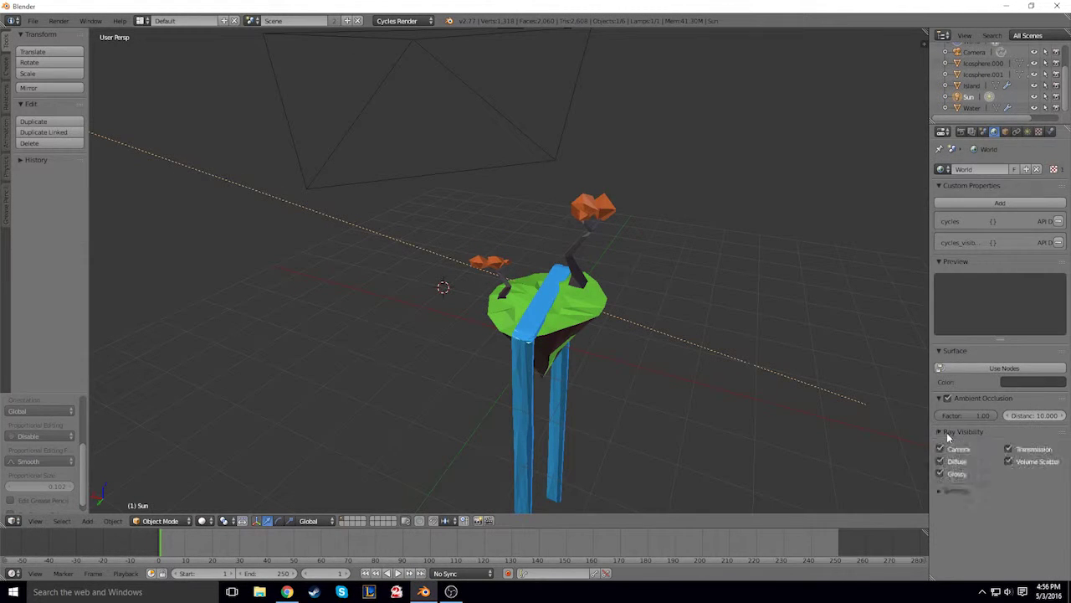
{"action": "left_click", "coordinate": [397, 20]}
{"action": "left_click", "coordinate": [402, 62]}
{"action": "left_click", "coordinate": [940, 331]}
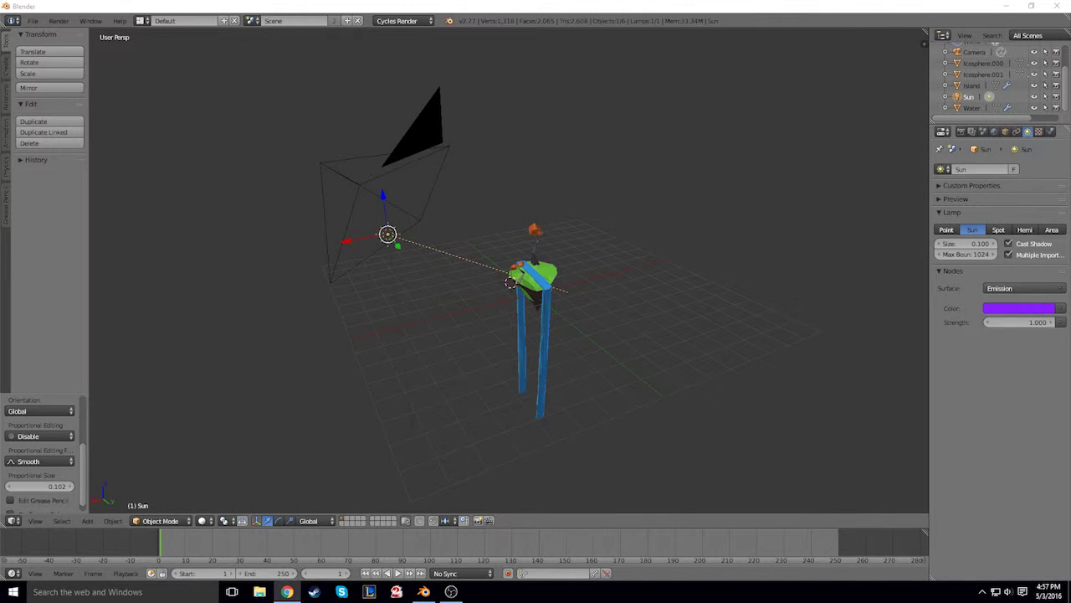
Add a plane and rotate it 90° on X so it stands upright.
{"action": "middle_click_drag", "start_coordinate": [753, 335], "coordinate": [801, 321]}
{"action": "key", "text": "shift+a"}
{"action": "middle_click_drag", "start_coordinate": [664, 226], "coordinate": [781, 264]}
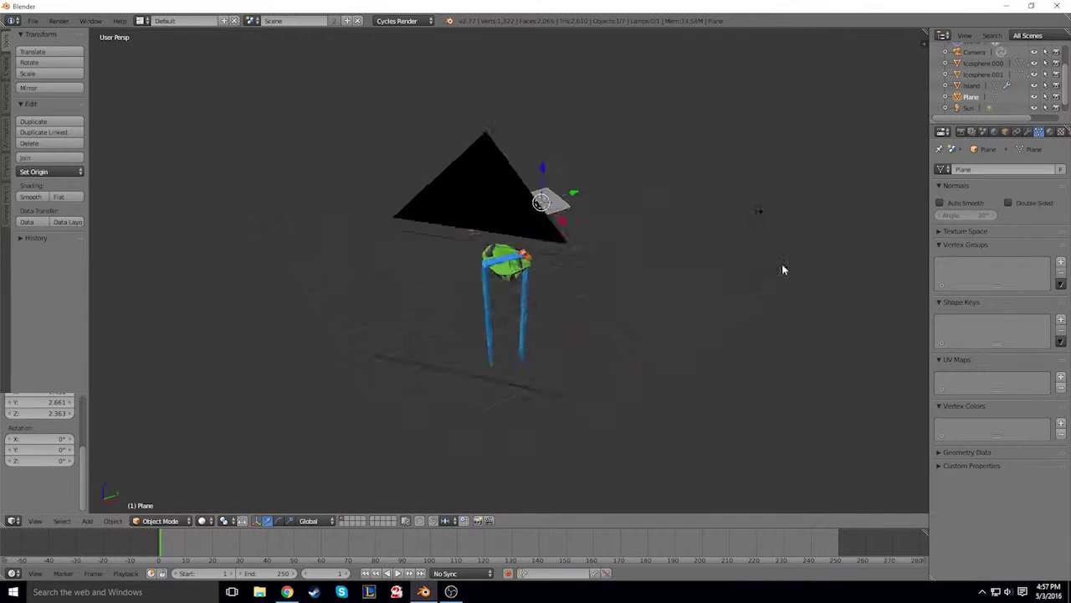
{"action": "key", "text": "KP_7"}
{"action": "key", "text": "r"}
{"action": "left_click", "coordinate": [650, 178]}
{"action": "middle_click_drag", "start_coordinate": [651, 178], "coordinate": [424, 64]}
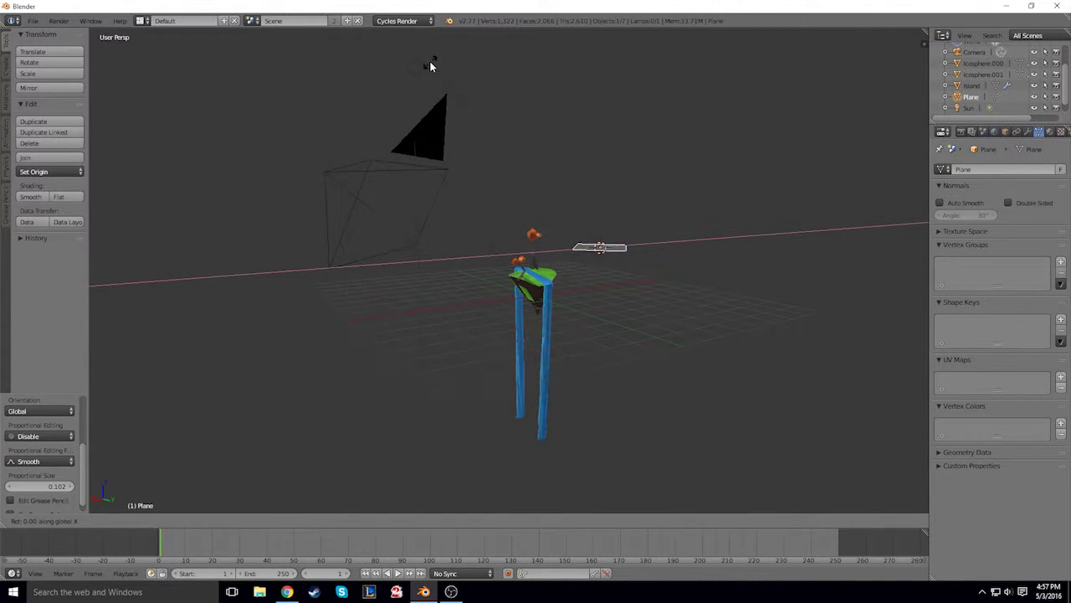
{"action": "mouse_move", "coordinate": [636, 189]}
{"action": "middle_mouse_down"}
{"action": "mouse_move", "coordinate": [641, 159]}
{"action": "mouse_move", "coordinate": [665, 167]}
{"action": "mouse_move", "coordinate": [648, 155]}
{"action": "mouse_move", "coordinate": [622, 173]}
{"action": "mouse_move", "coordinate": [452, 180]}
{"action": "mouse_move", "coordinate": [687, 213]}
{"action": "middle_mouse_up"}
Scale the plane into a large backdrop behind the island, trying and then undoing a Decimate modifier.
{"action": "key", "text": "s"}
{"action": "left_click", "coordinate": [350, 214]}
{"action": "left_click", "coordinate": [1027, 132]}
{"action": "left_click", "coordinate": [996, 169]}
{"action": "left_click", "coordinate": [968, 193]}
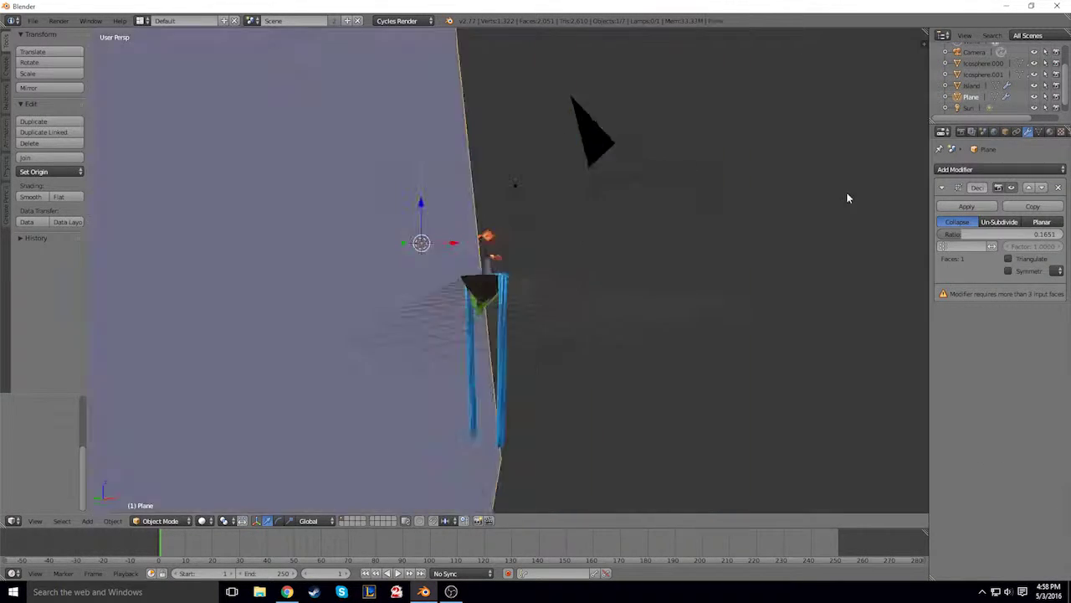
{"action": "mouse_move", "coordinate": [846, 191]}
{"action": "middle_mouse_down"}
{"action": "mouse_move", "coordinate": [897, 178]}
{"action": "mouse_move", "coordinate": [667, 131]}
{"action": "mouse_move", "coordinate": [725, 130]}
{"action": "mouse_move", "coordinate": [609, 127]}
{"action": "middle_mouse_up"}
{"action": "key", "text": "ctrl+z"}
{"action": "key", "text": "alt+p"}
{"action": "key", "text": "Escape"}
{"action": "middle_click_drag", "start_coordinate": [669, 176], "coordinate": [552, 140]}
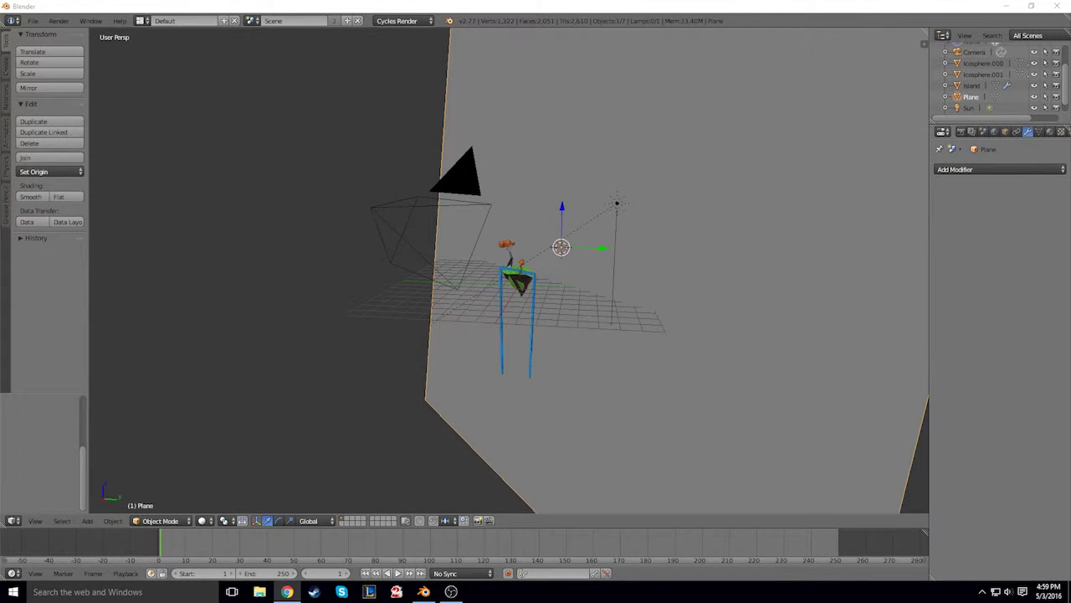
{"action": "middle_click_drag", "start_coordinate": [585, 335], "coordinate": [689, 330]}
Give the subdivided backdrop plane a new Material.001 and pick its colour on the colour wheel.
{"action": "key", "text": "Tab"}
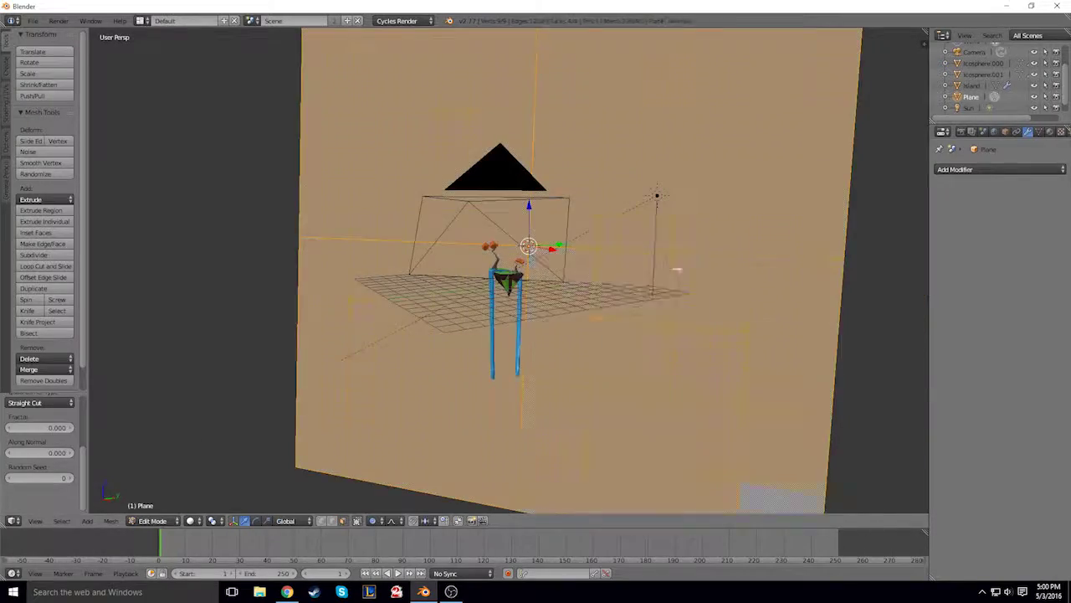
{"action": "left_click", "coordinate": [996, 169]}
{"action": "left_click", "coordinate": [840, 232]}
{"action": "middle_click_drag", "start_coordinate": [712, 251], "coordinate": [646, 215]}
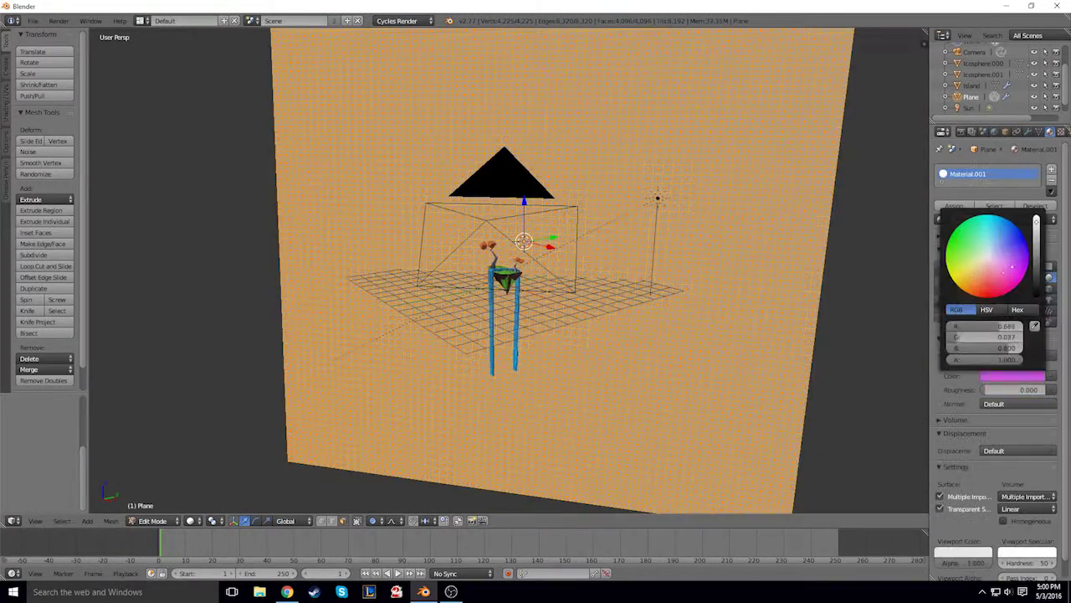